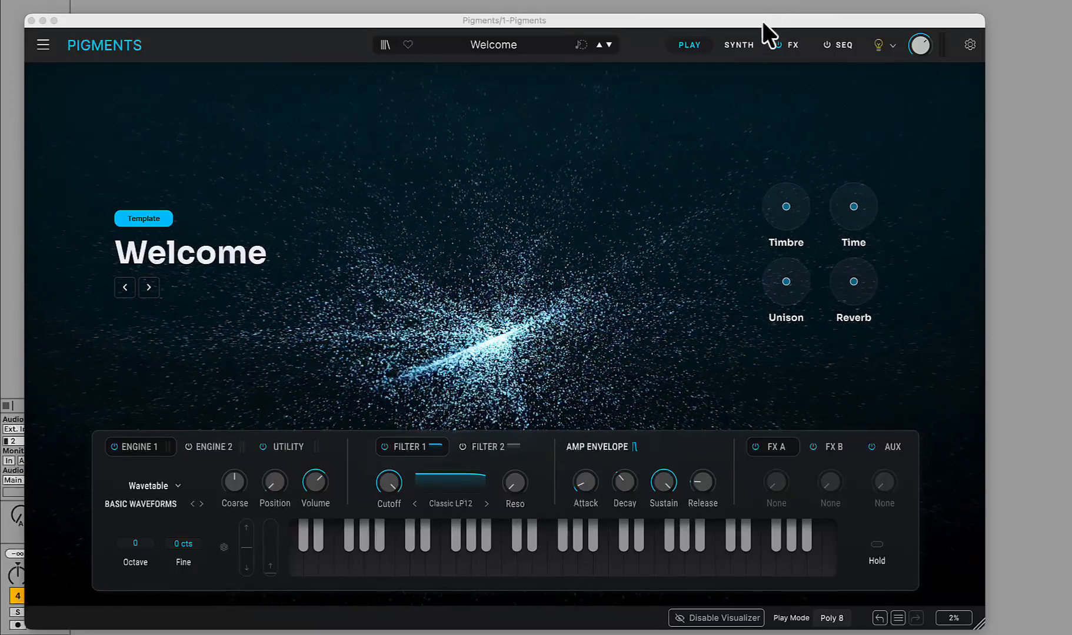
View the synthesis page with its engines, filters and modulators, and return to the Play page.
click(740, 43)
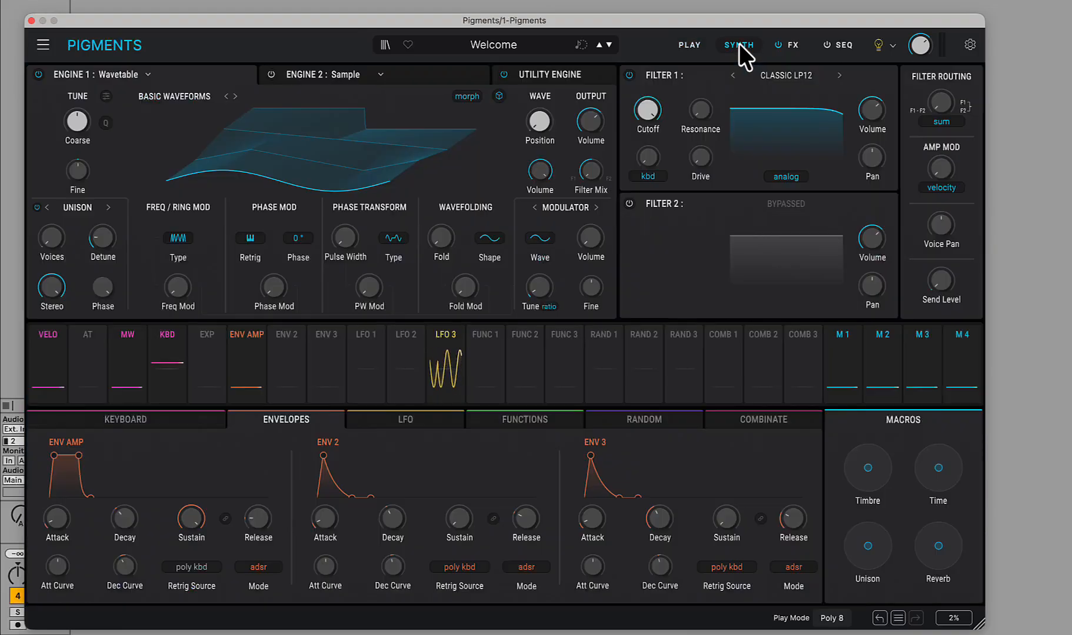
click(686, 44)
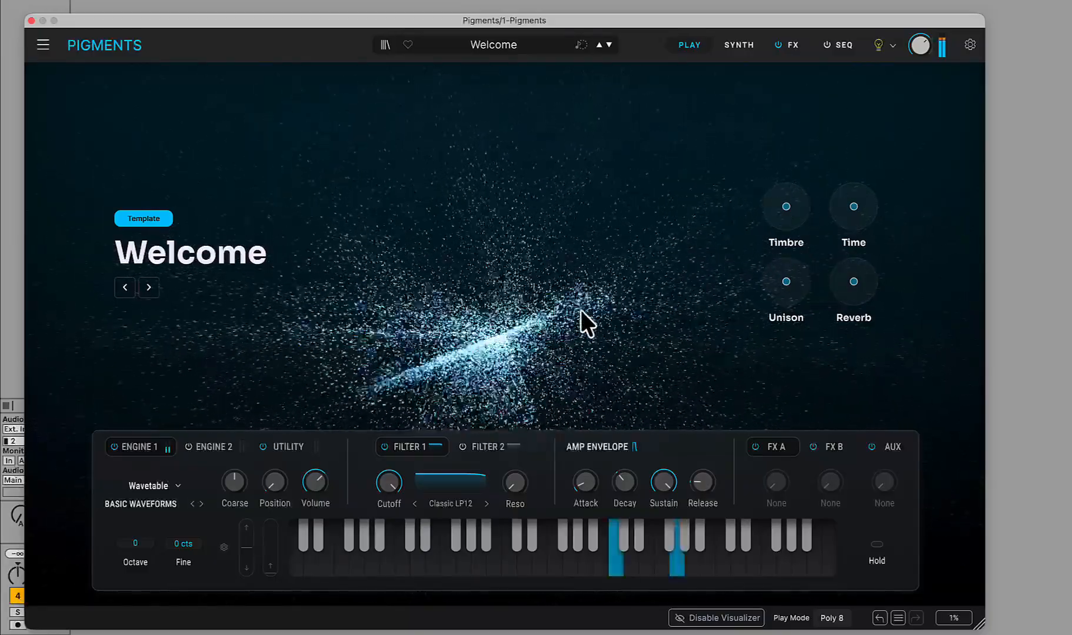
Browse the Bass presets and audition Agressive Squared Bass and Ambient Reese.
click(526, 47)
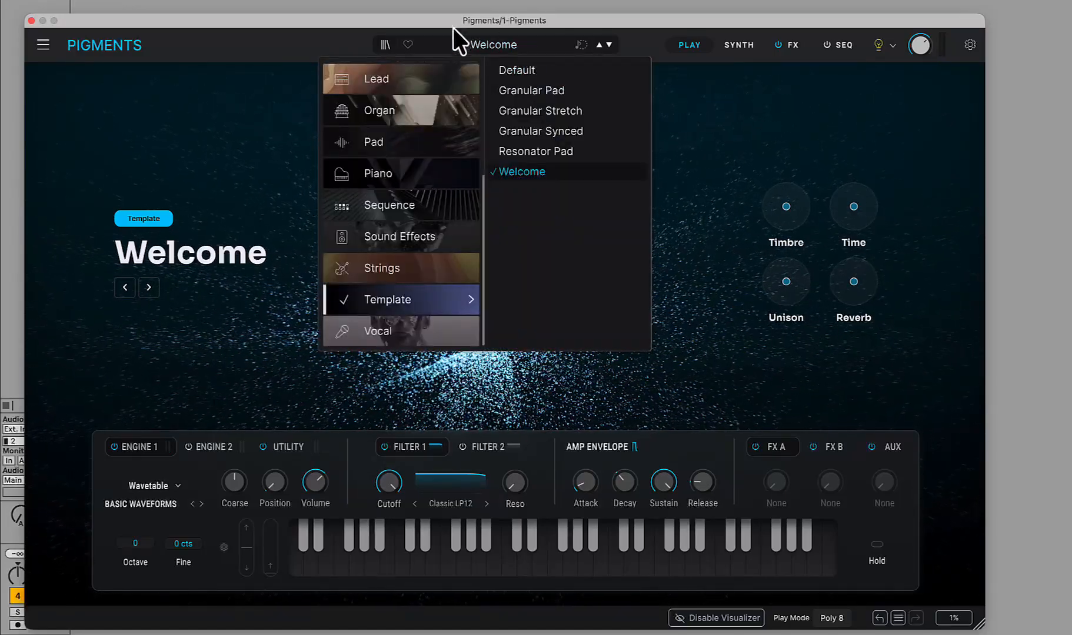
scroll(410, 77, up, 5)
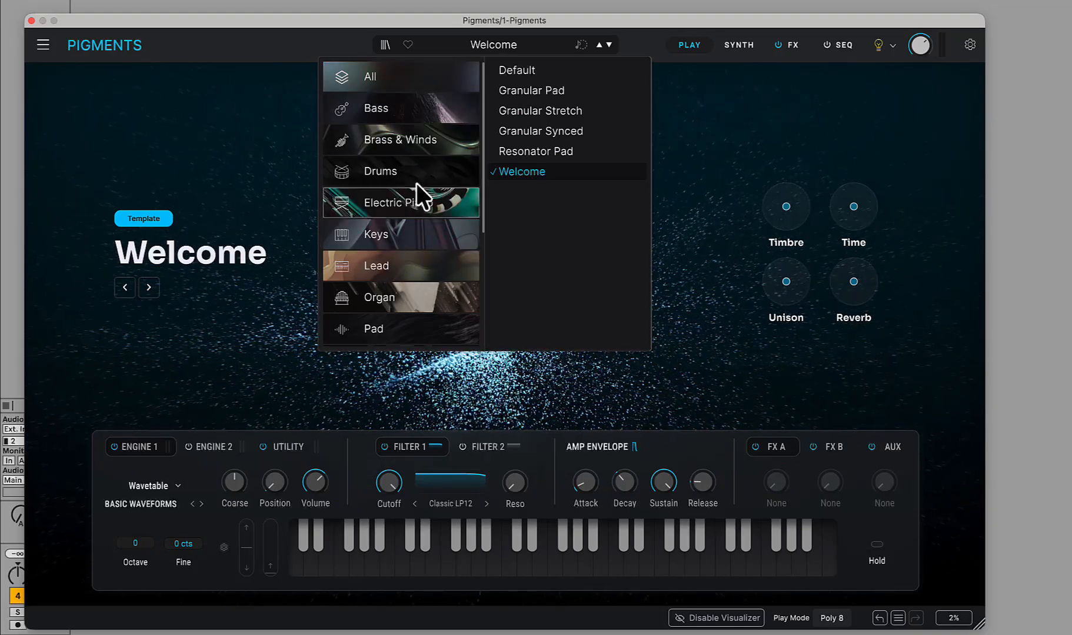
click(424, 109)
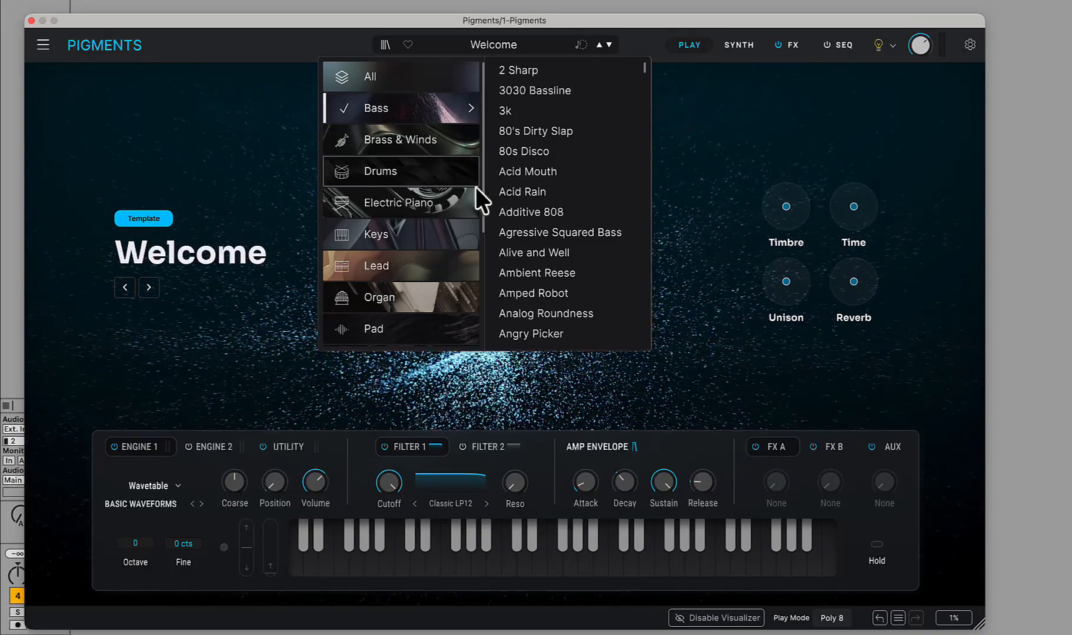
click(536, 232)
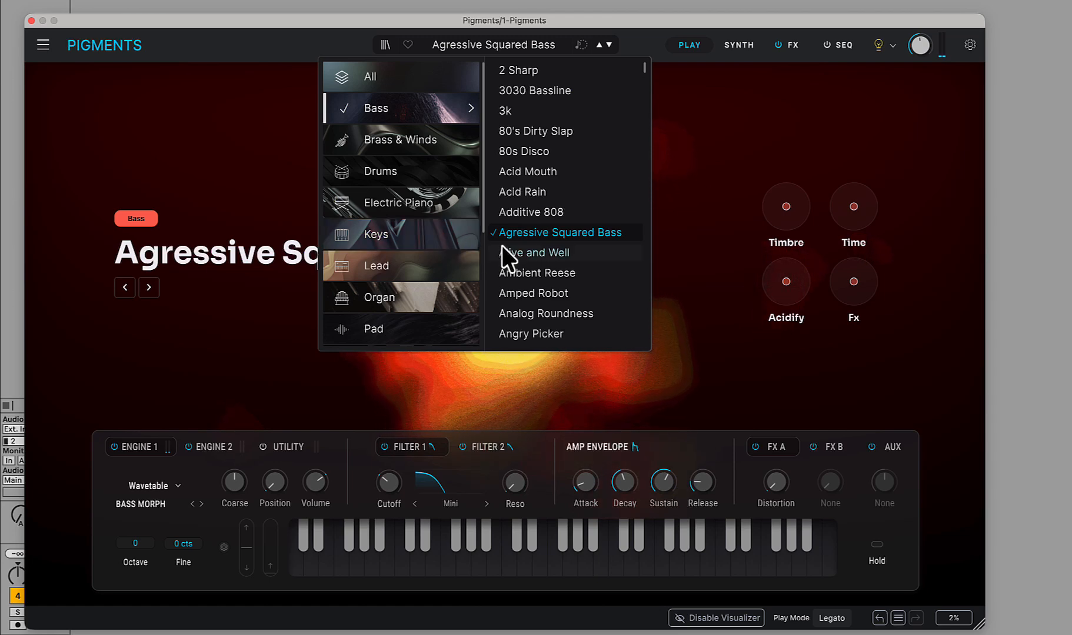
click(526, 269)
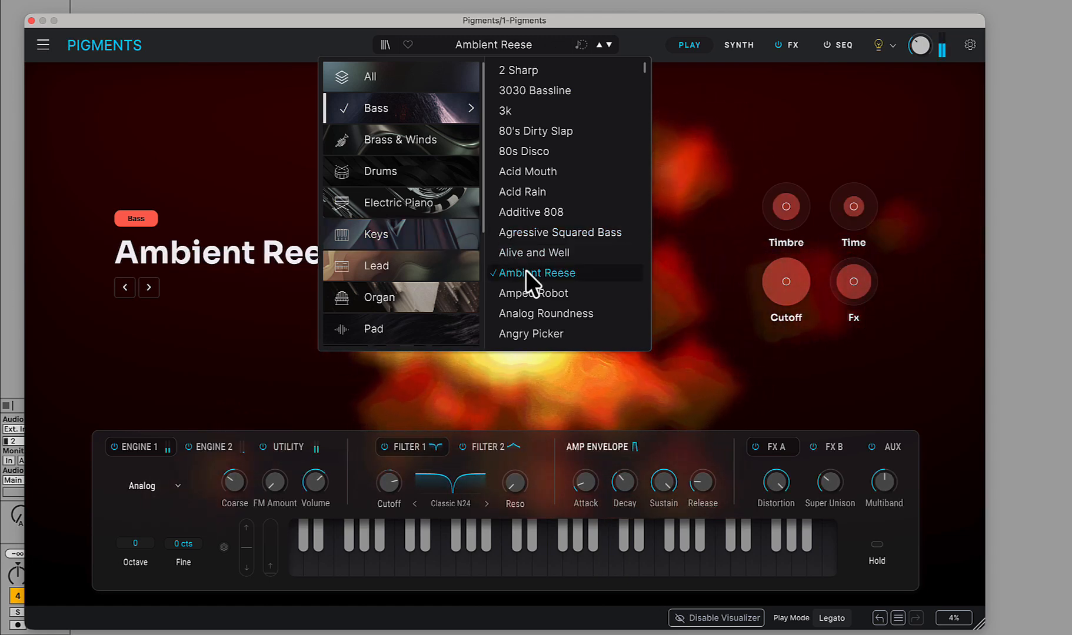
Audition the Brass & Winds presets Condor and Dirty Flute.
click(396, 144)
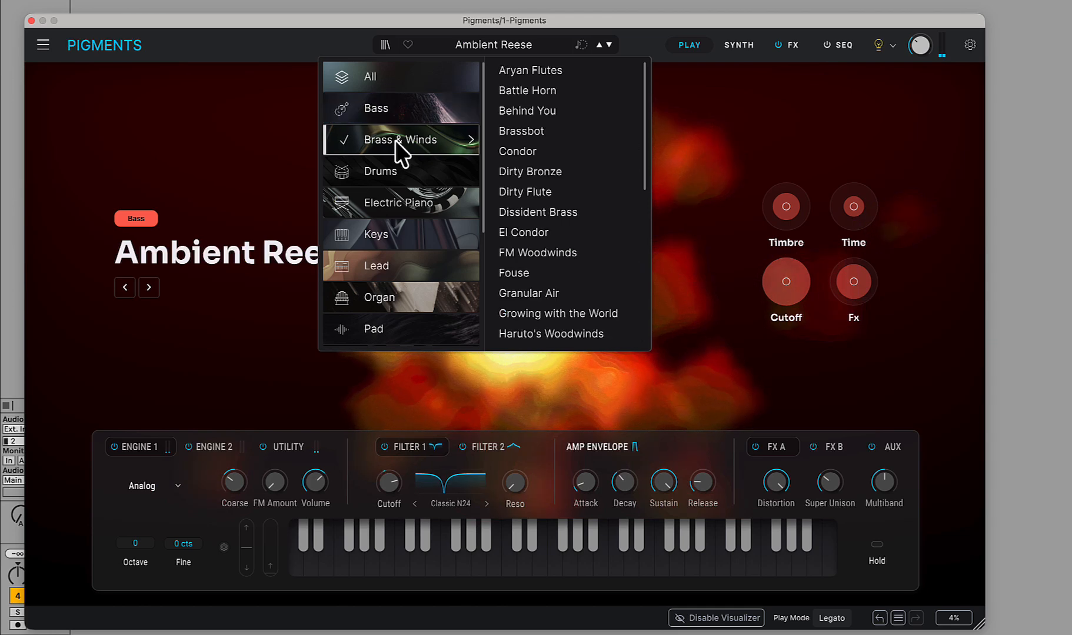
click(529, 152)
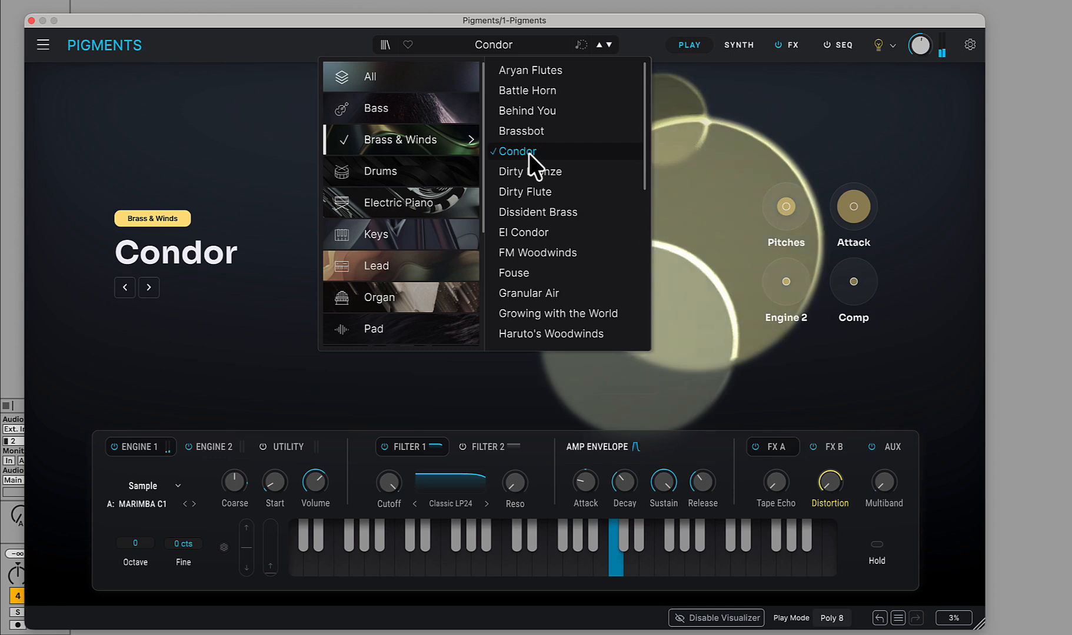
click(525, 192)
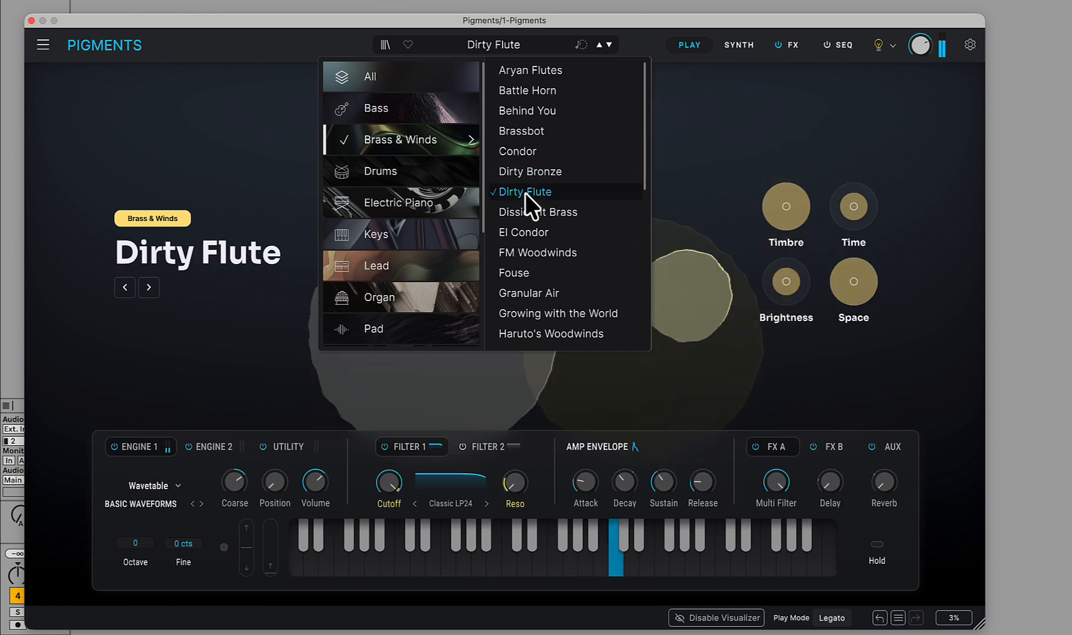
Browse the Drums presets and audition It's A Trap and Snare.
mouse_move(439, 170)
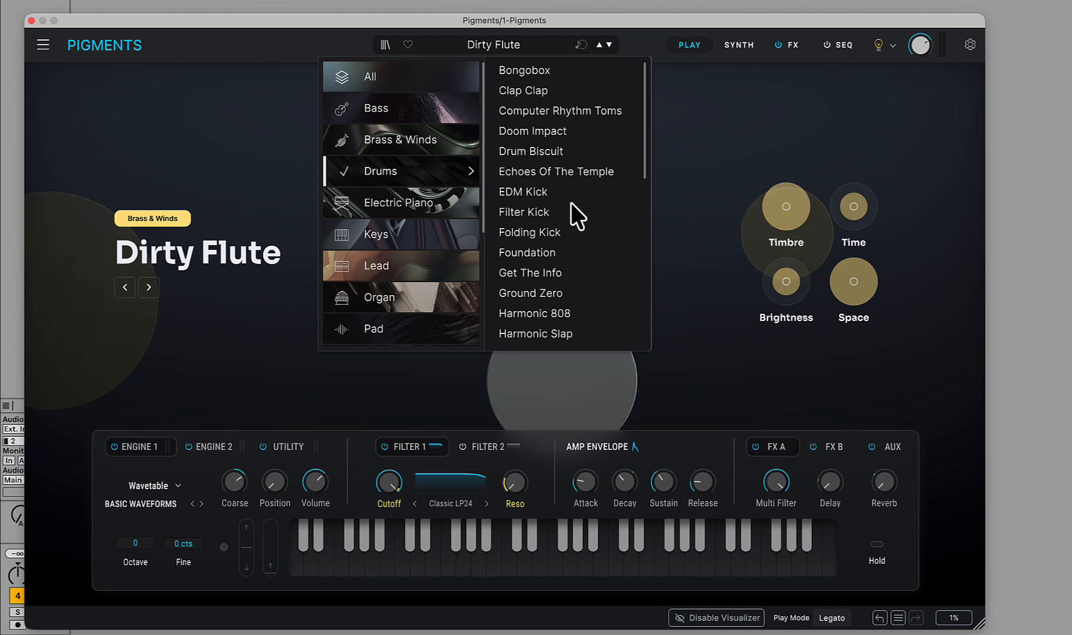
scroll(563, 303, down, 1)
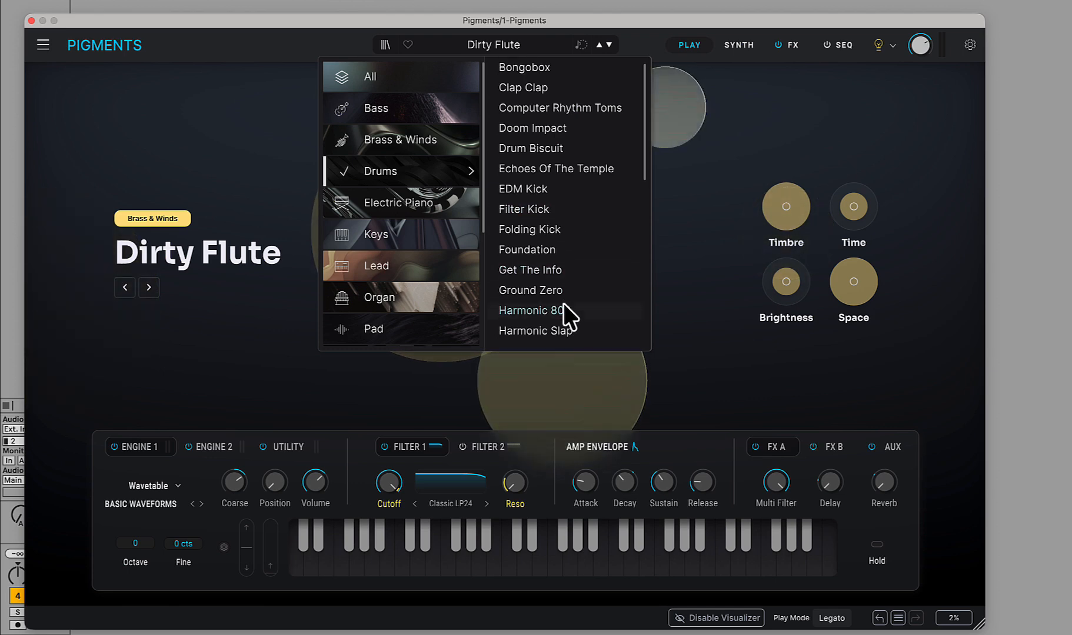
scroll(571, 253, down, 5)
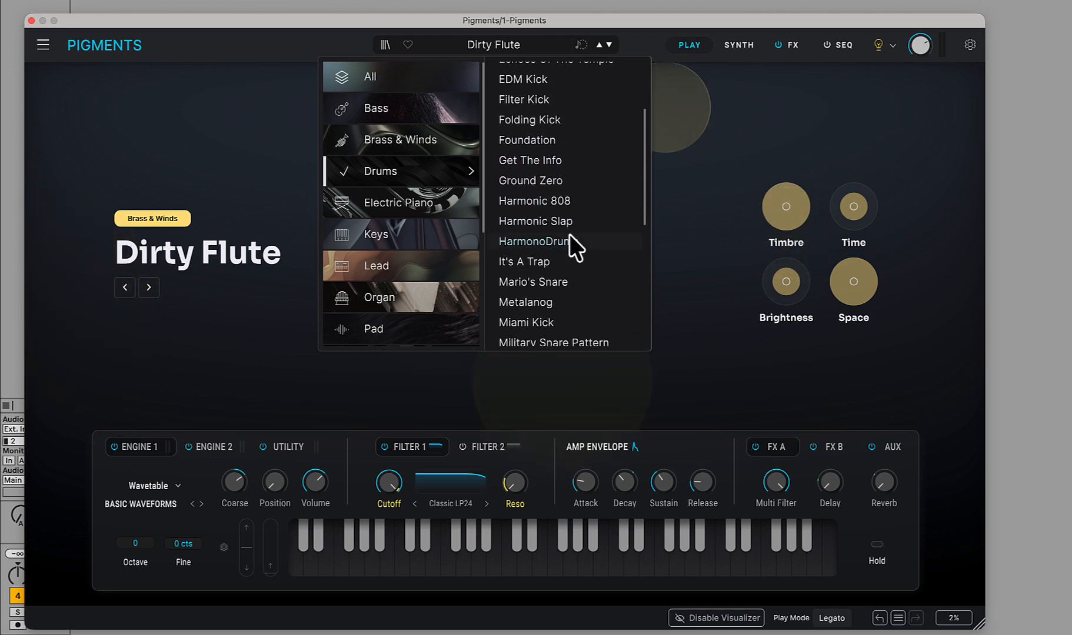
click(554, 261)
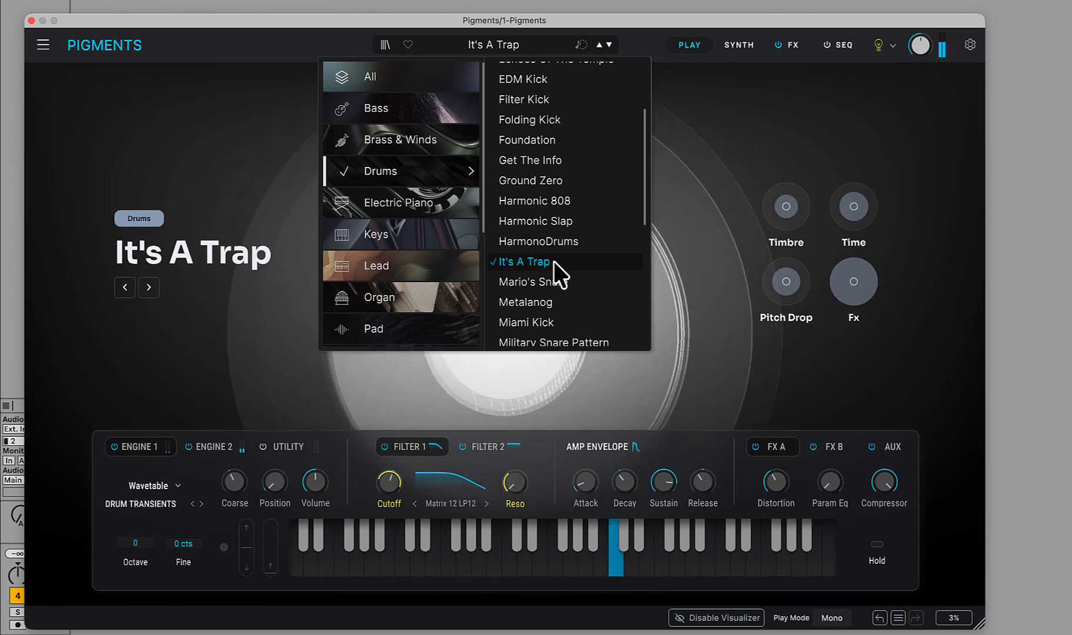
scroll(554, 262, down, 2)
scroll(554, 263, down, 5)
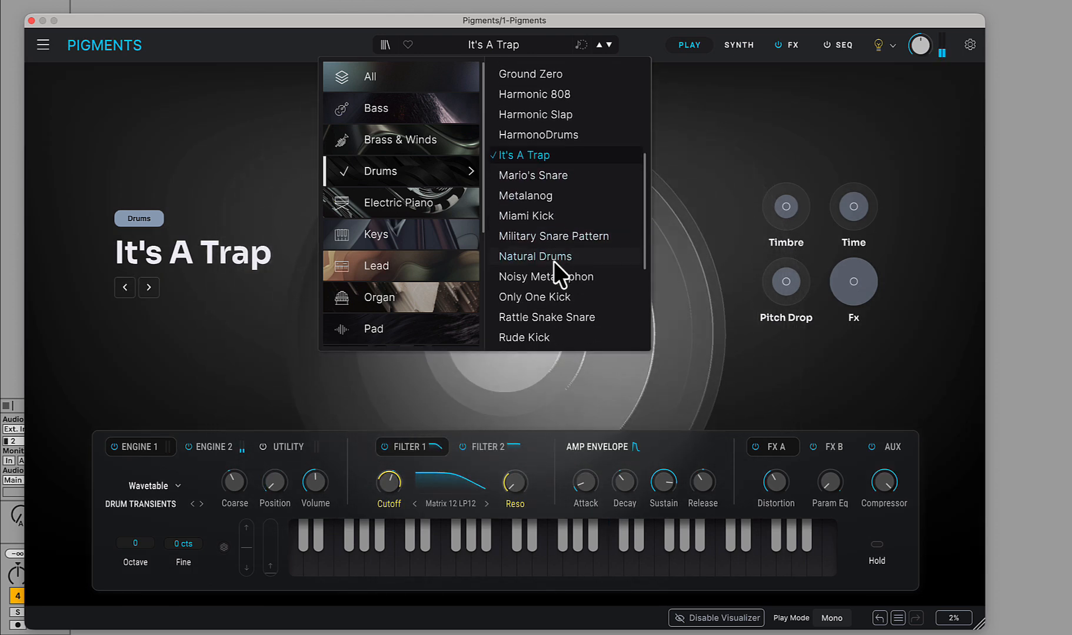
scroll(554, 261, down, 5)
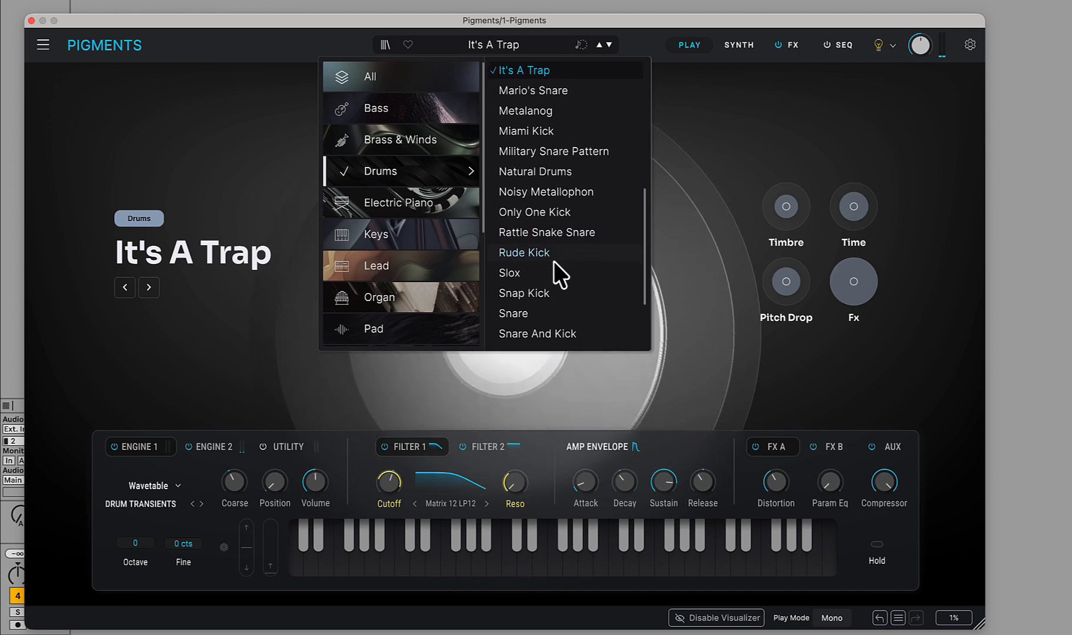
click(545, 242)
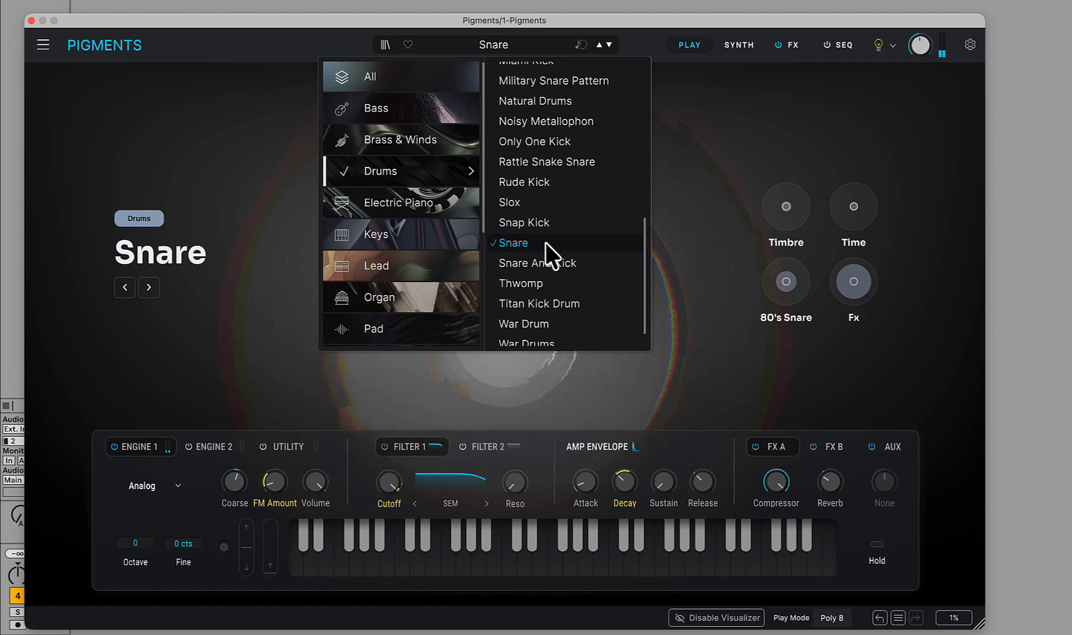
Audition Herbie Morph from the Electric Piano presets and Analog Unison from the Keys presets.
click(386, 200)
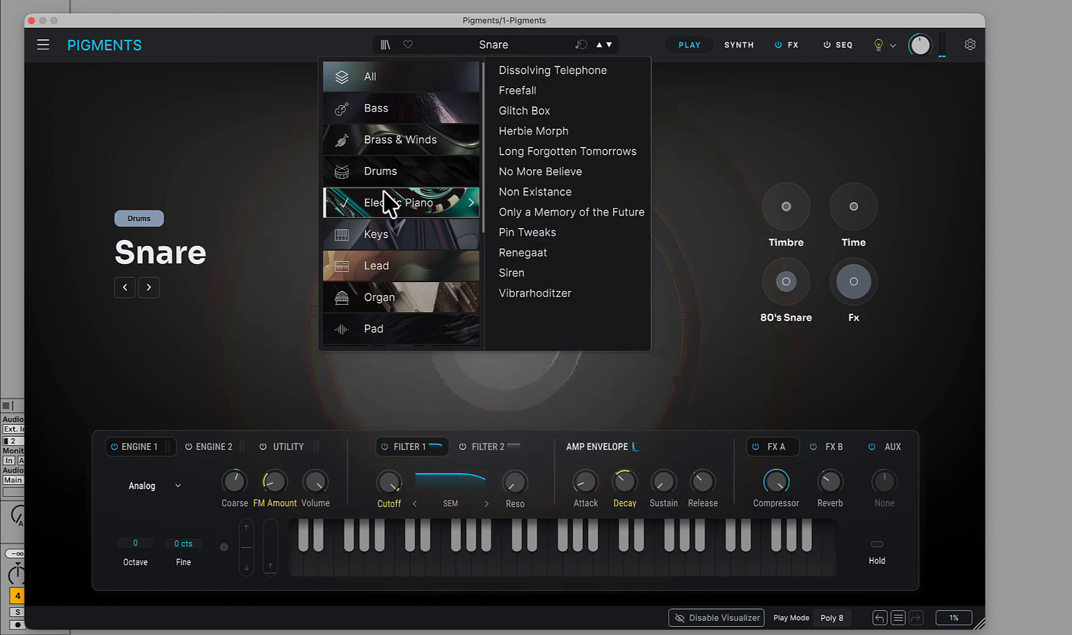
click(559, 135)
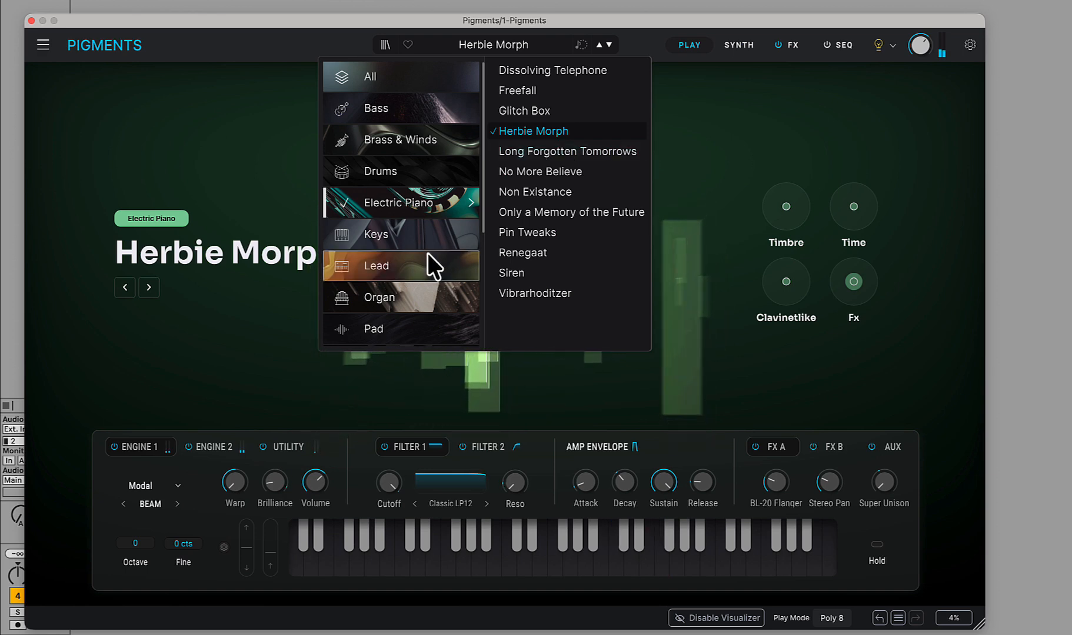
click(421, 240)
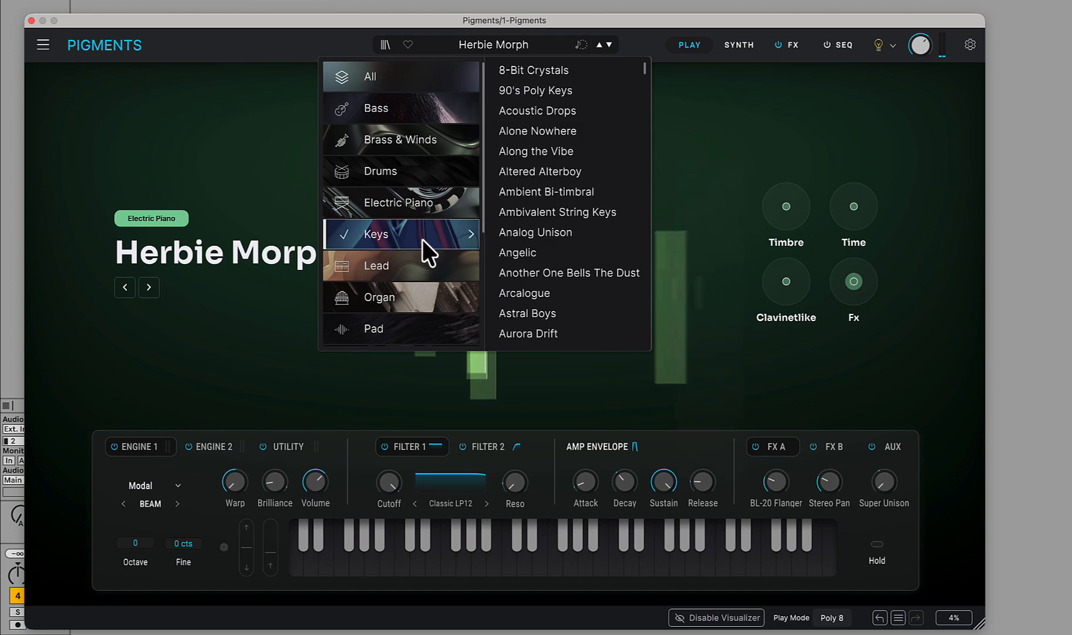
scroll(567, 208, down, 2)
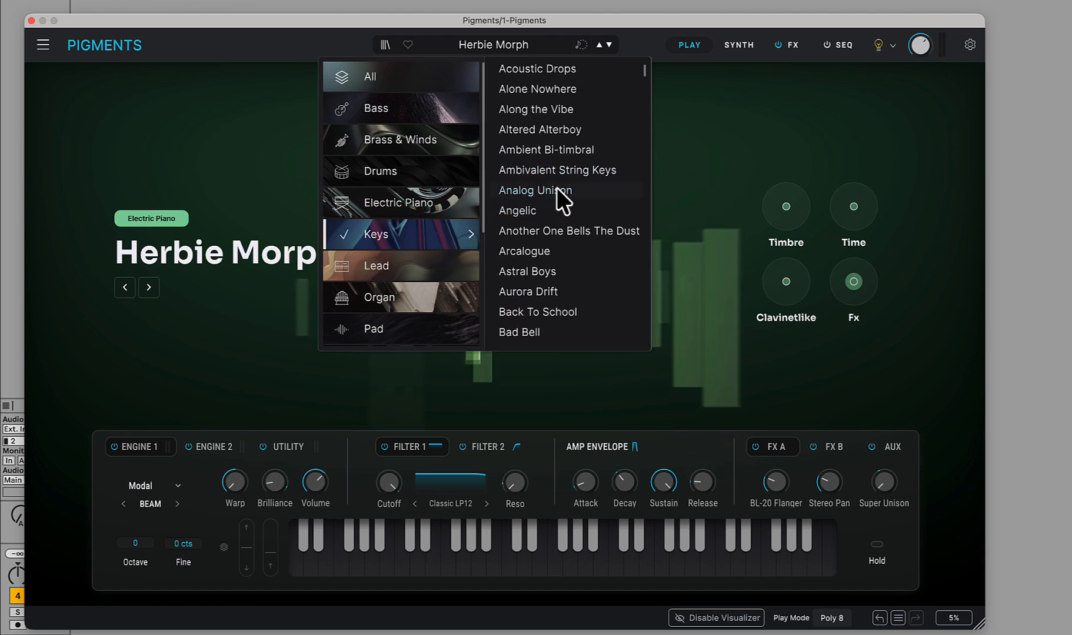
click(557, 190)
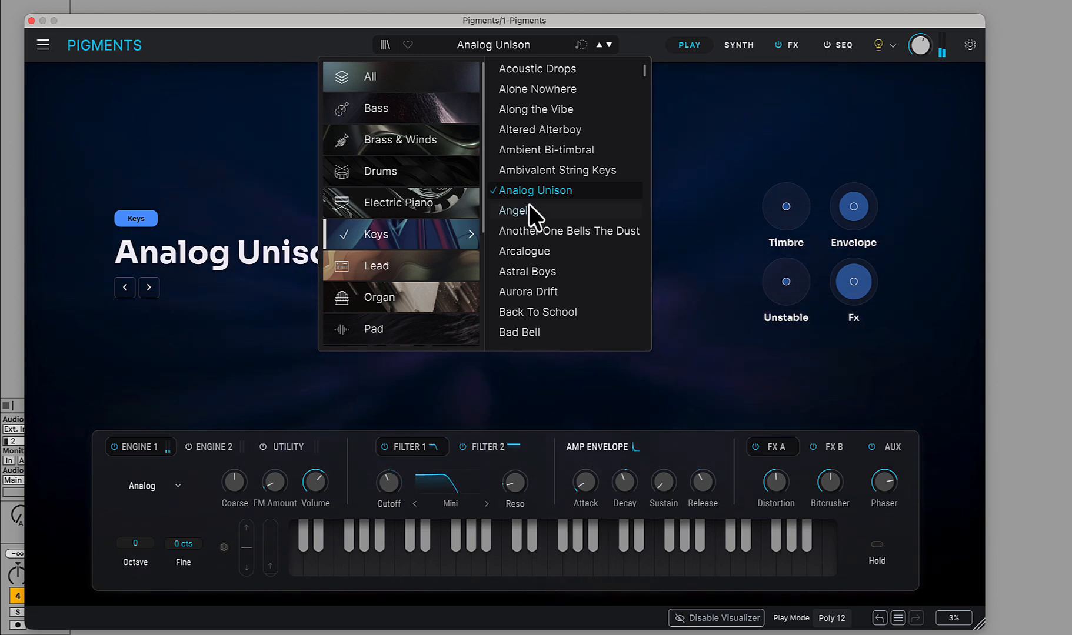
Audition Another Distorded Lead from the Lead presets and Dirty Organ from the Organ presets.
click(416, 269)
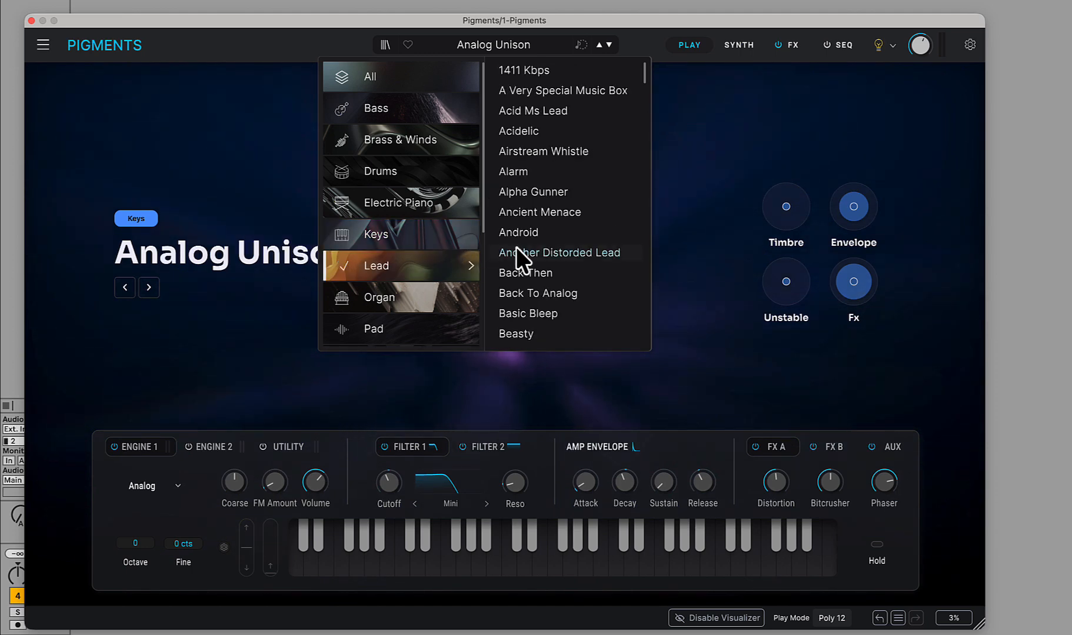
click(541, 252)
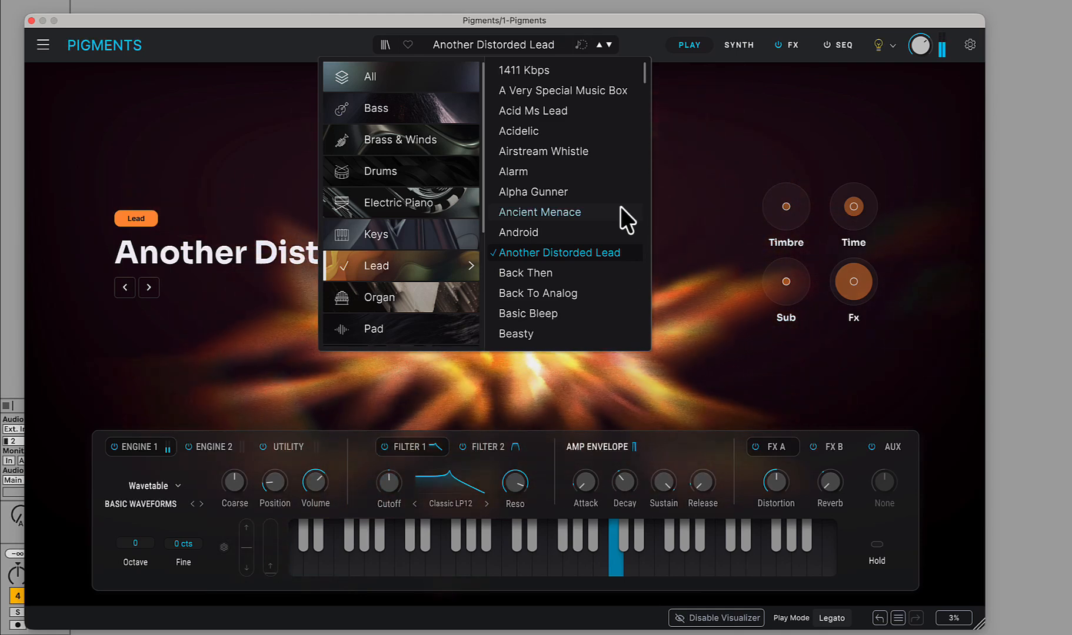
click(406, 297)
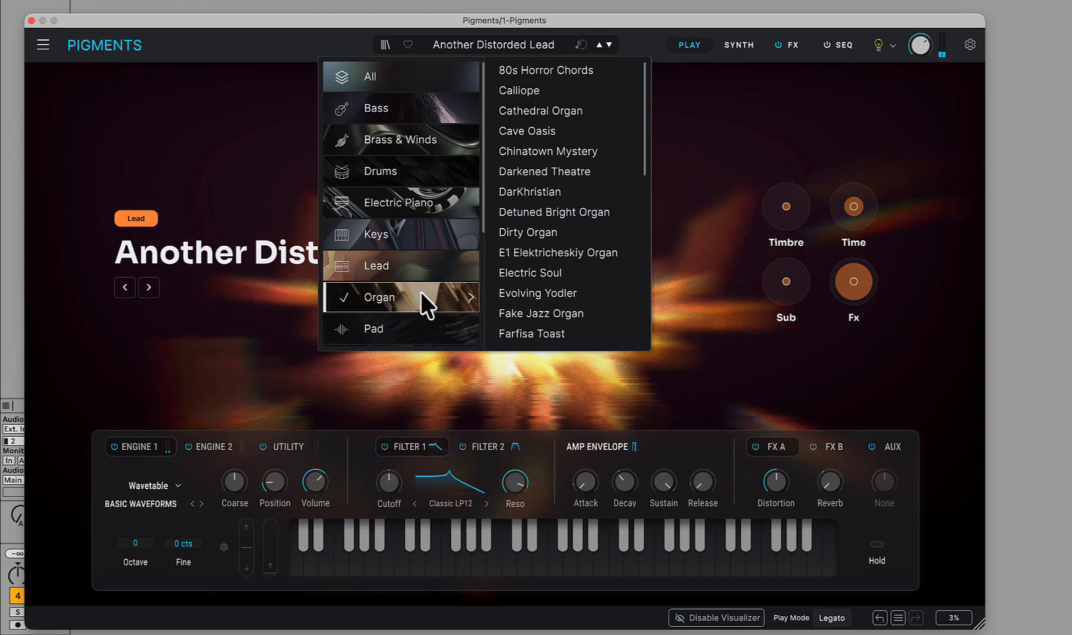
click(541, 232)
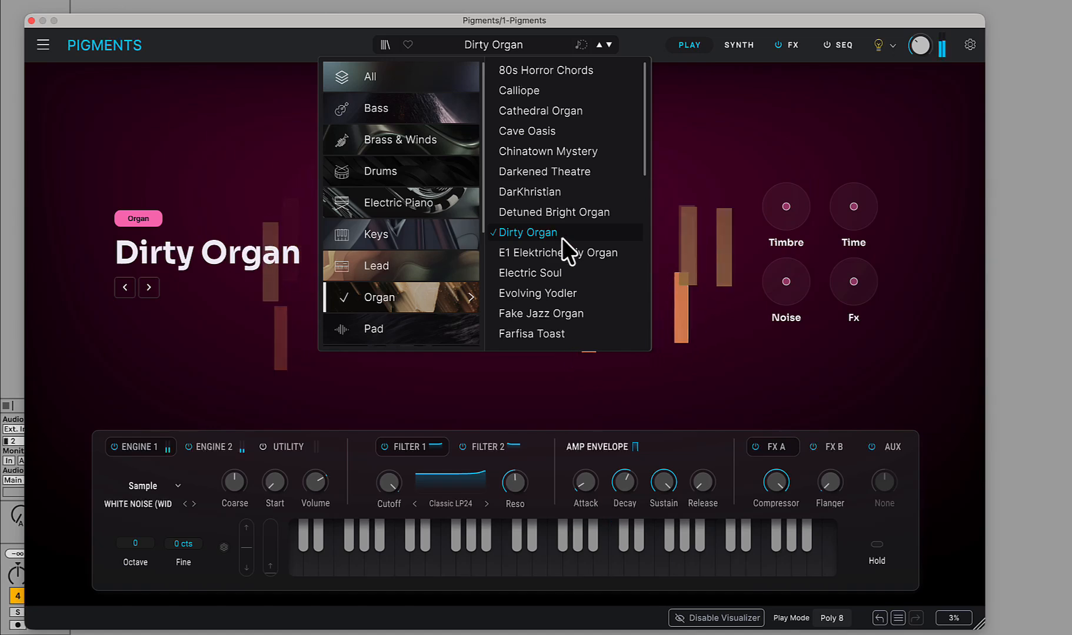
scroll(568, 241, down, 1)
scroll(568, 241, down, 5)
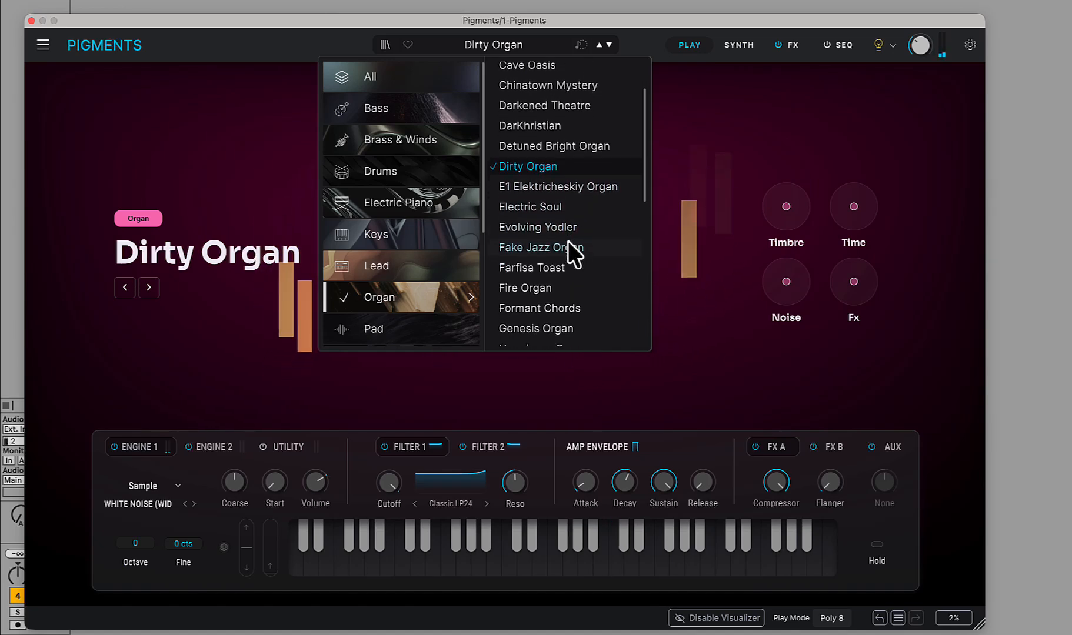
Look through the Piano presets and audition Advanced 6-9 from the Sequence category.
scroll(390, 326, down, 3)
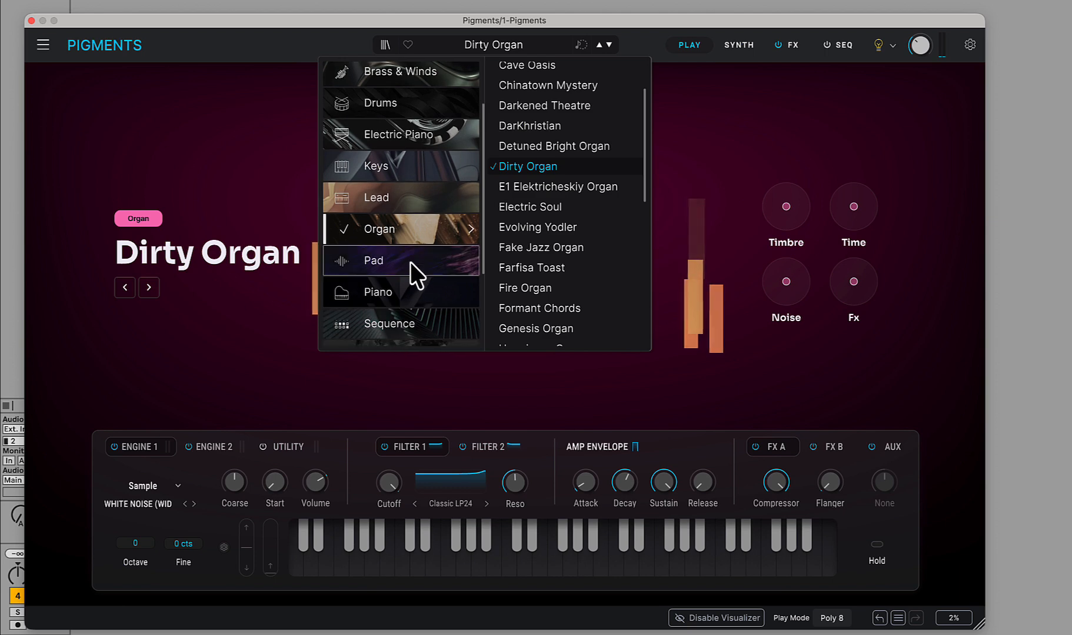
click(403, 293)
scroll(403, 293, down, 3)
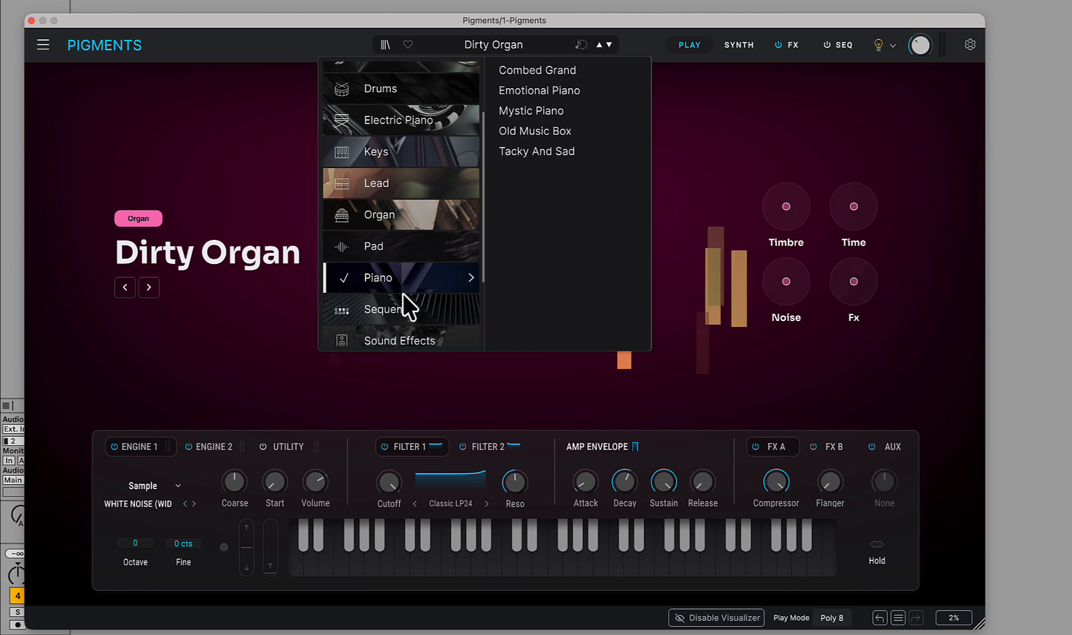
click(411, 248)
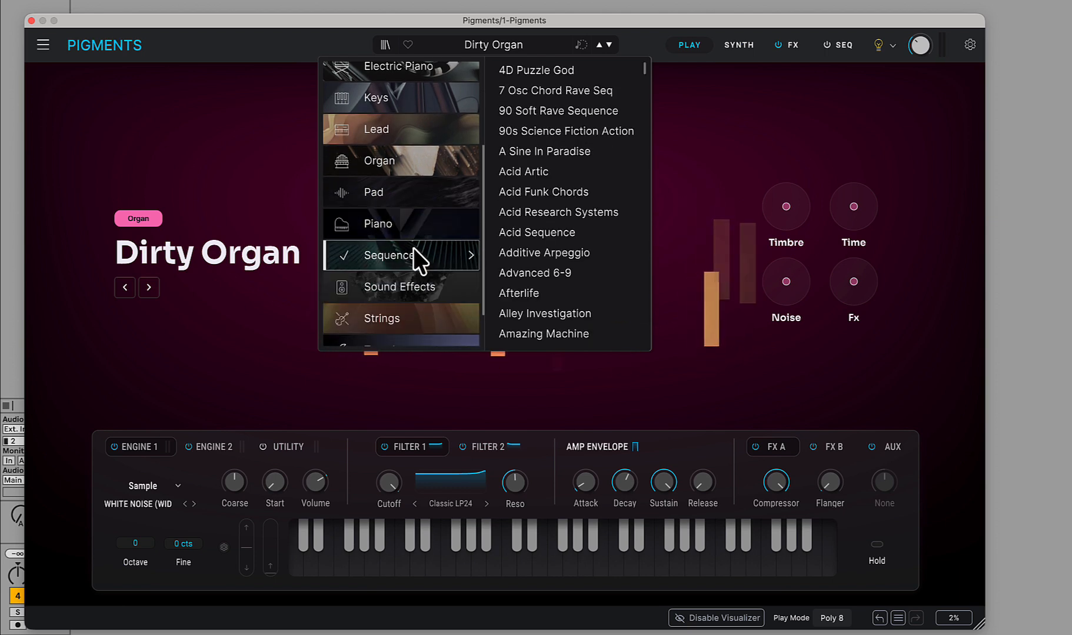
click(552, 274)
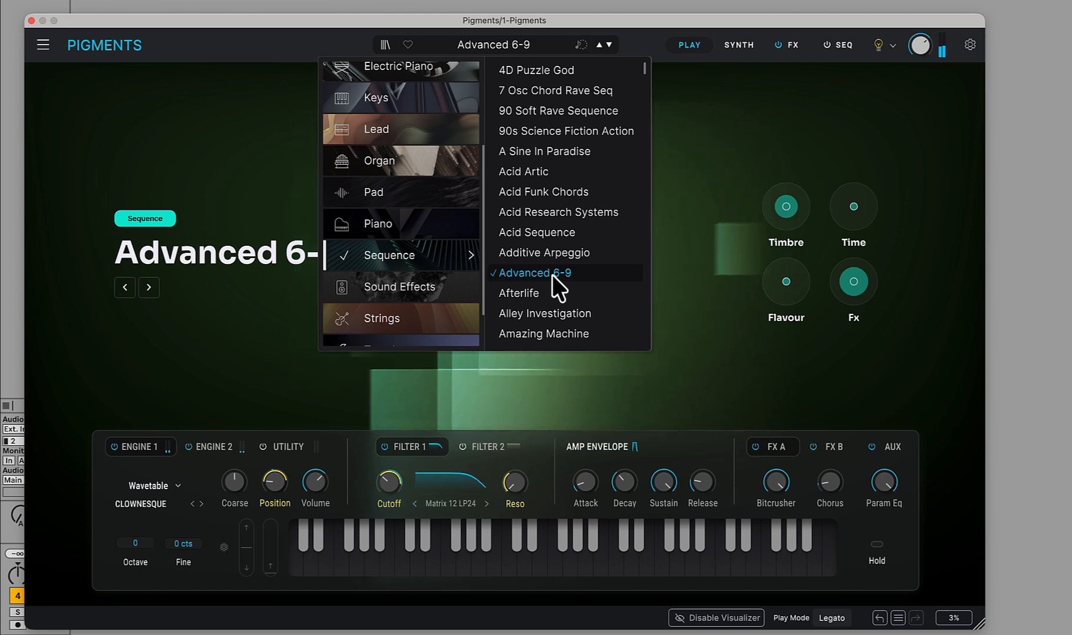
Look through the Sound Effects and Strings presets and load the Welcome preset from the Template category.
click(435, 285)
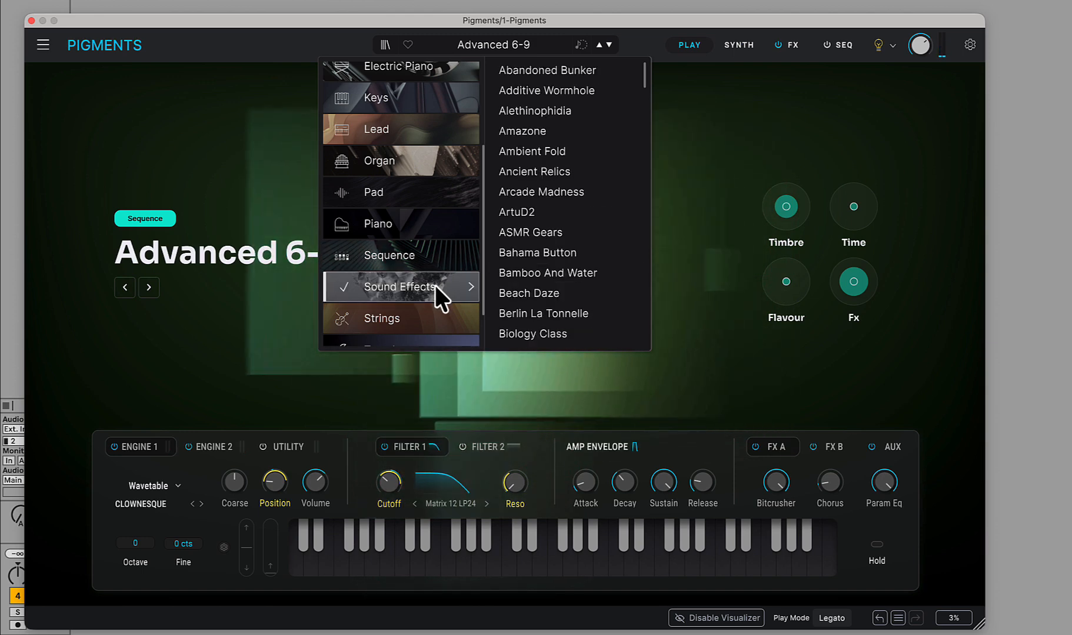
click(424, 317)
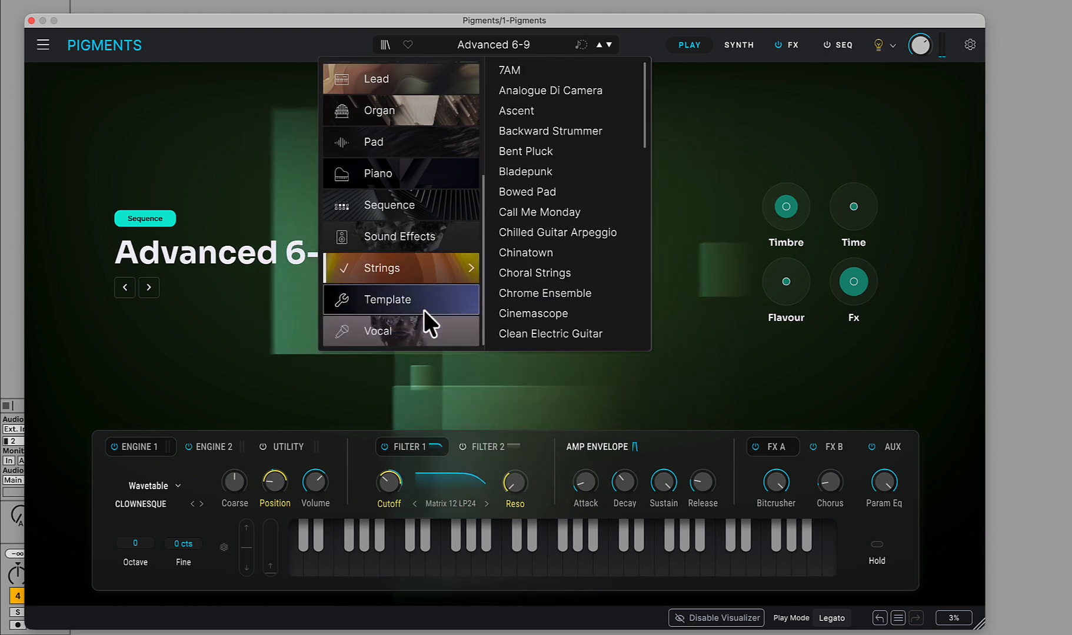
click(427, 300)
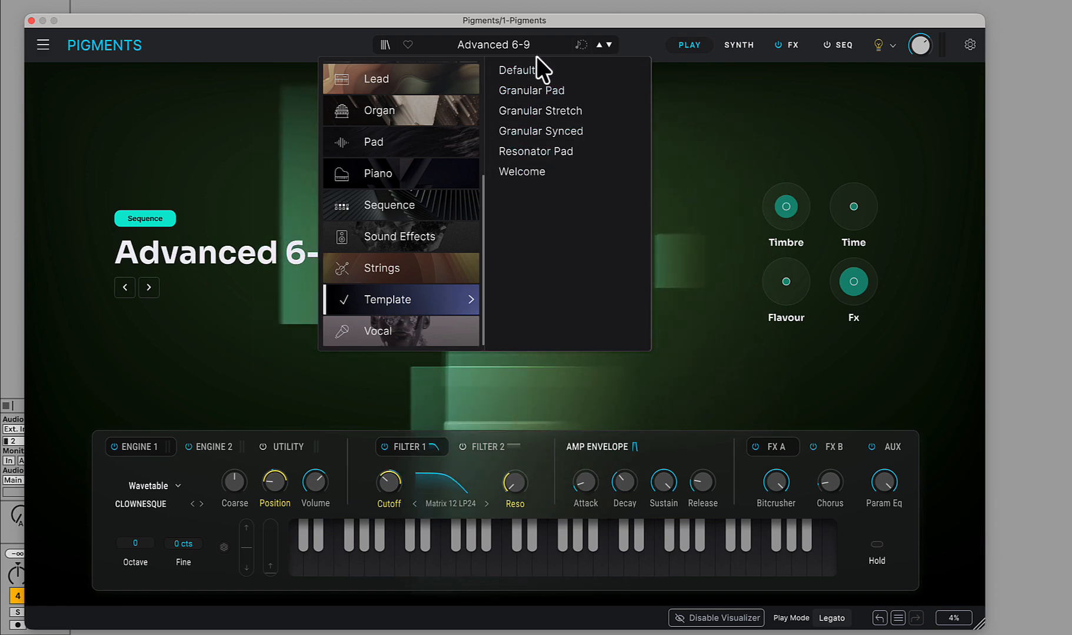
click(536, 171)
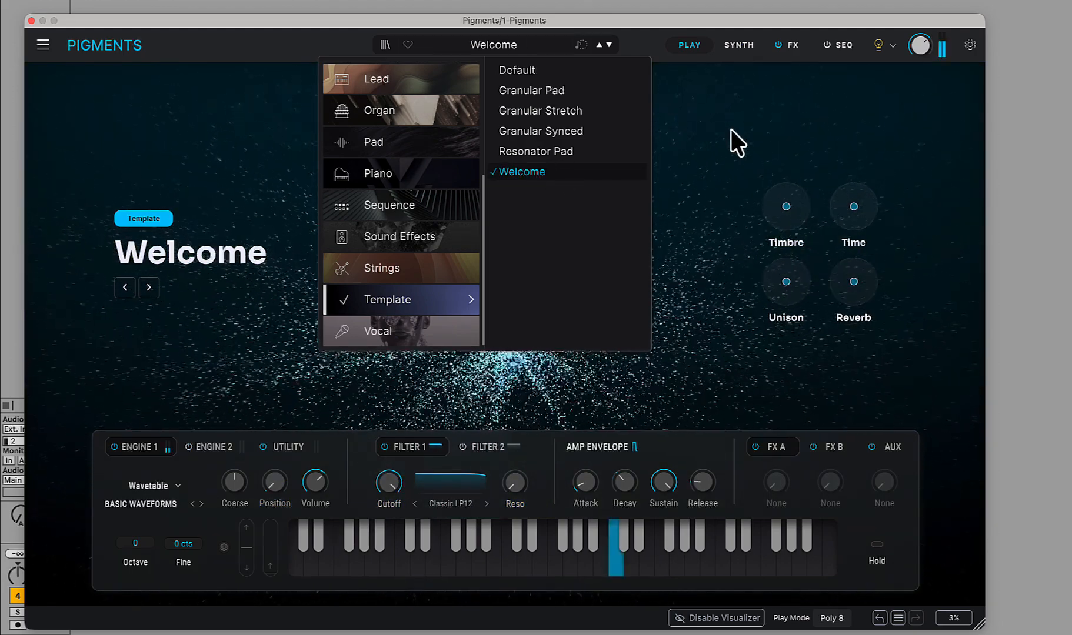
Close the preset browser, open the synth view and set Engine 1's type to Analog.
click(731, 129)
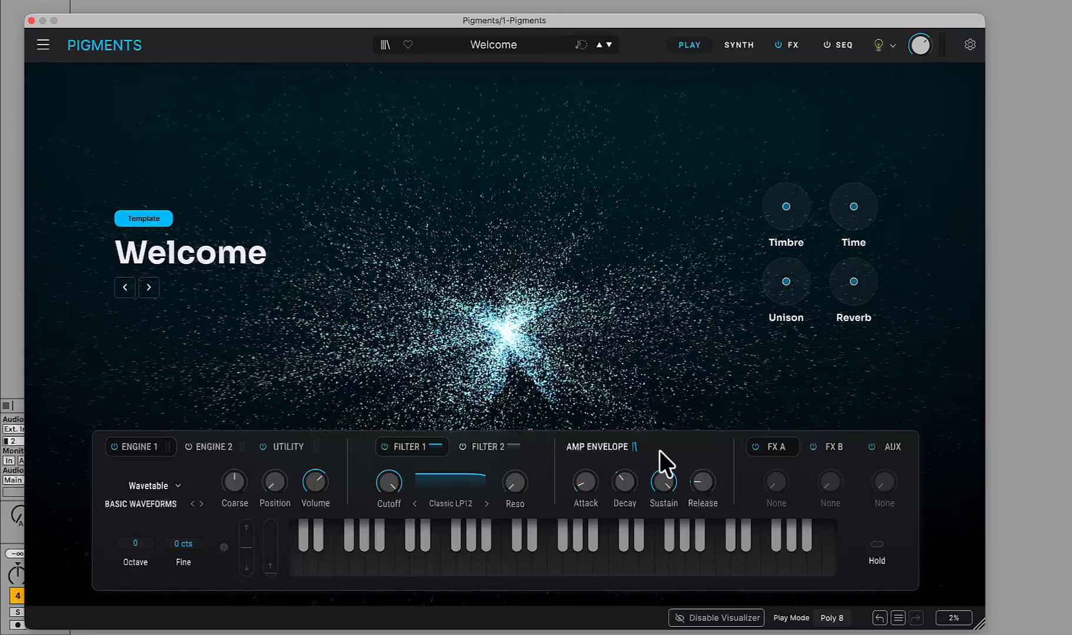
mouse_move(390, 484)
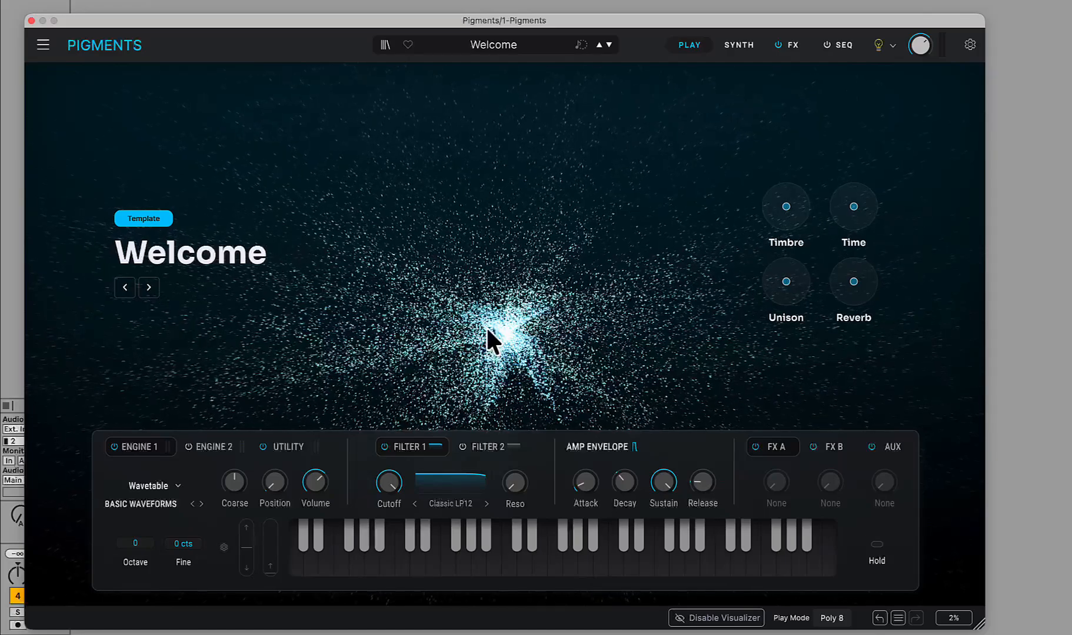
click(741, 40)
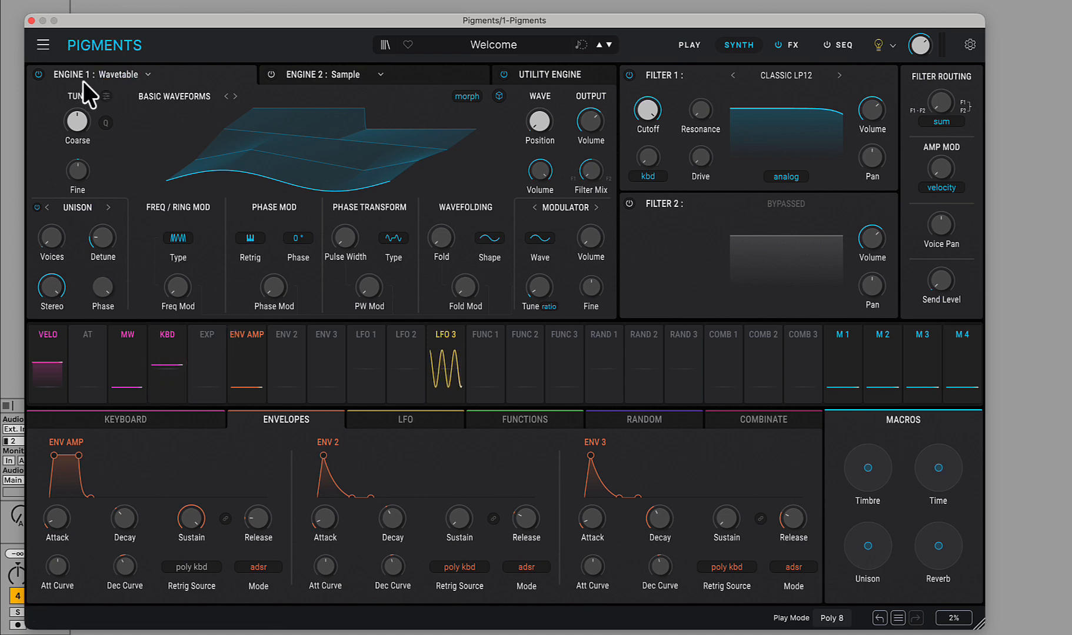
click(147, 74)
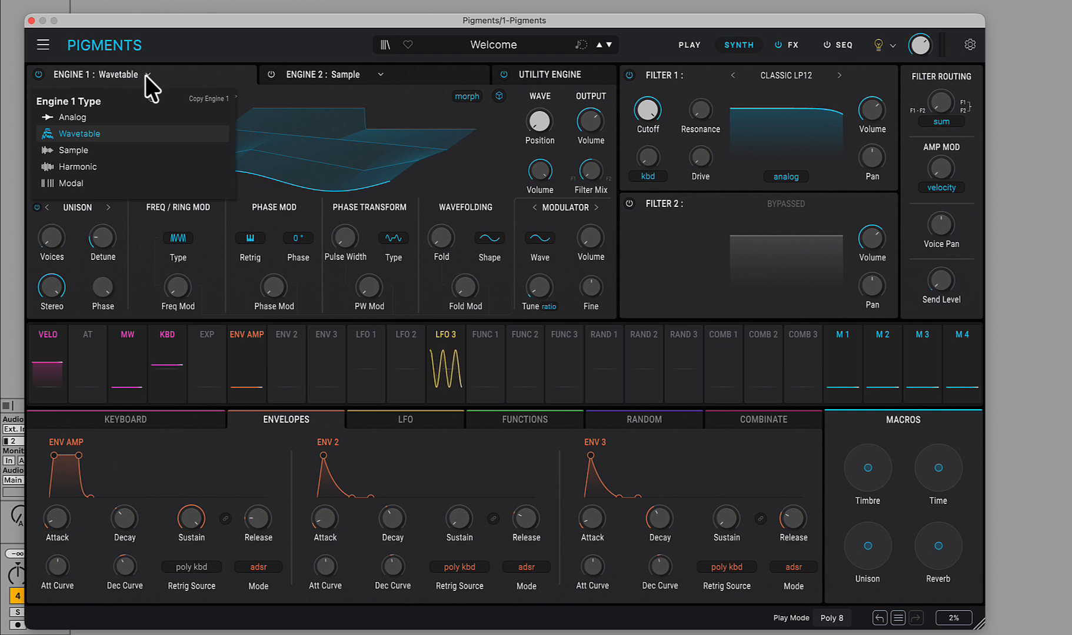
click(82, 120)
click(106, 122)
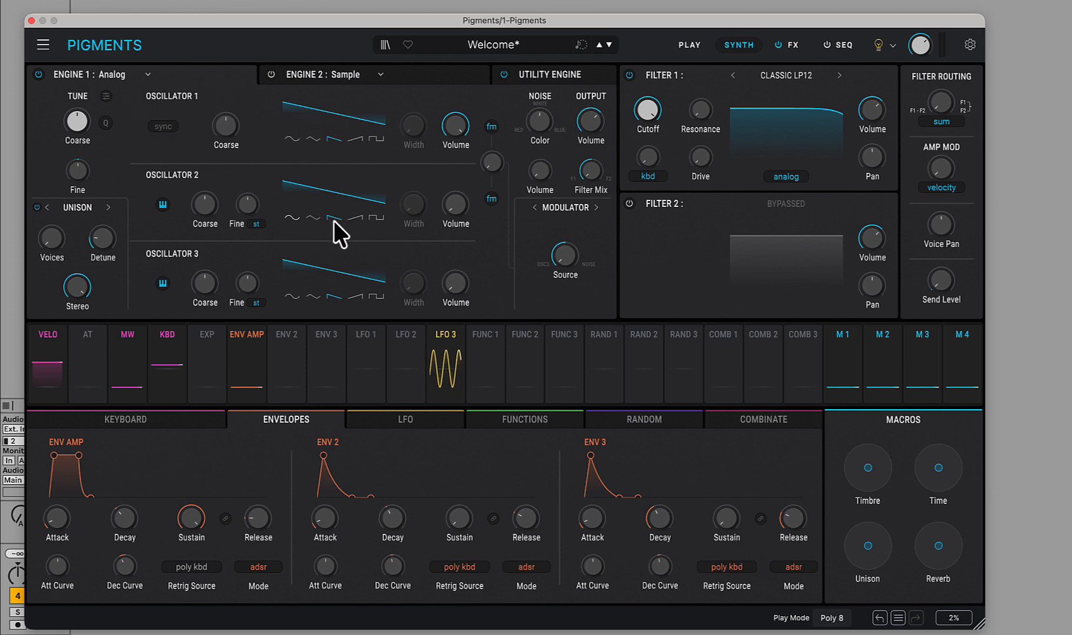
Switch Engine 1 to the Wavetable type and try its wave Position control.
click(129, 77)
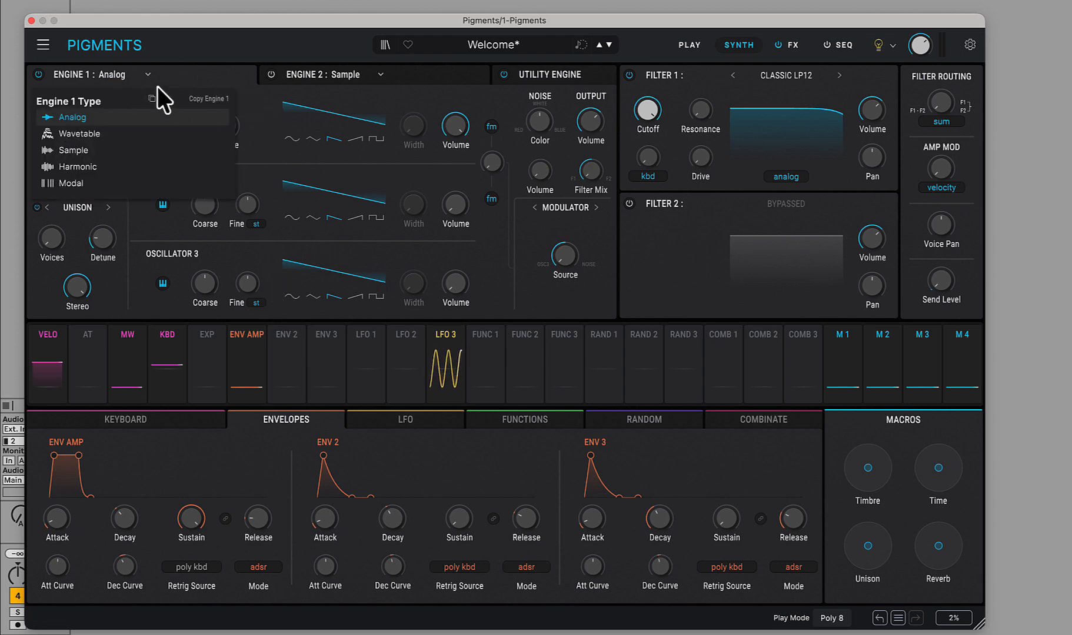
click(96, 133)
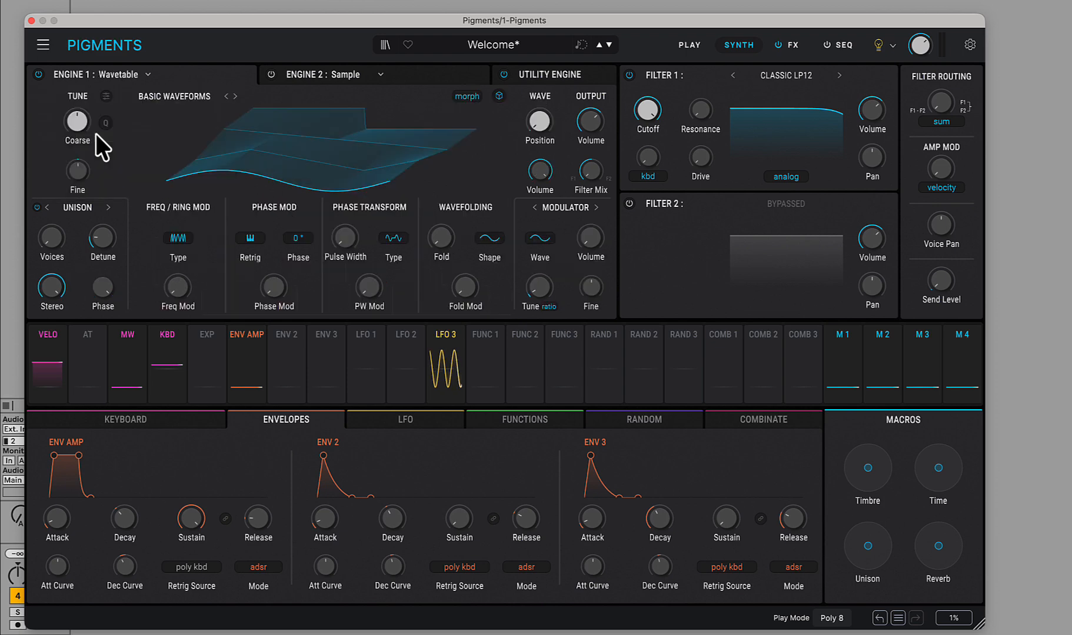
mouse_move(538, 125)
mouse_down()
mouse_move(539, 13)
mouse_move(539, 125)
mouse_up()
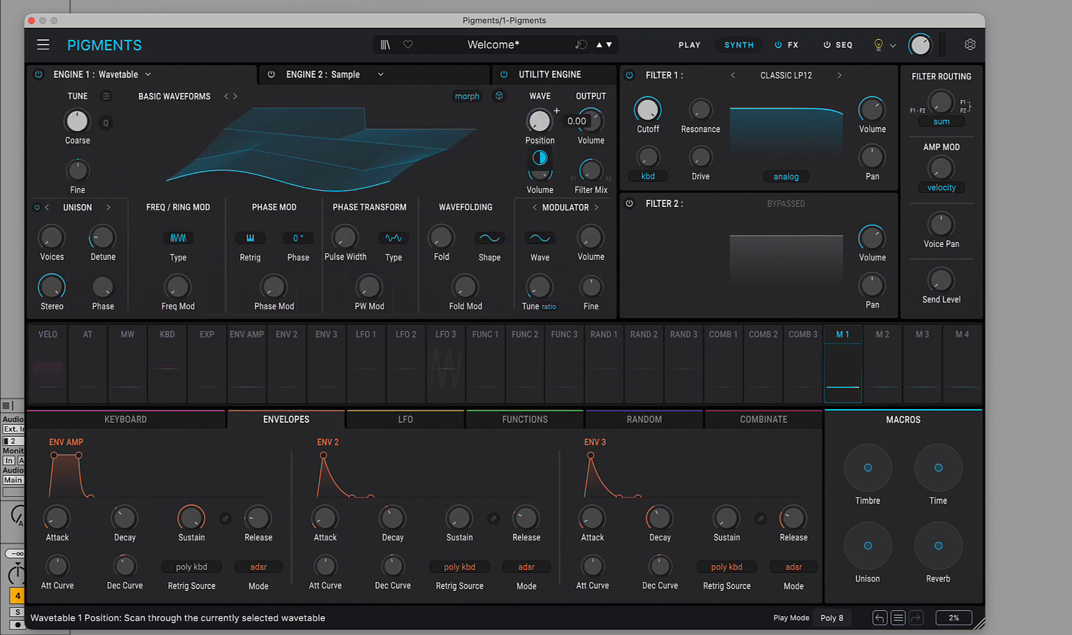
Browse the Basic Waves wavetables, load Bassick from the Formant category into Engine 1 and try its wave Position.
click(201, 97)
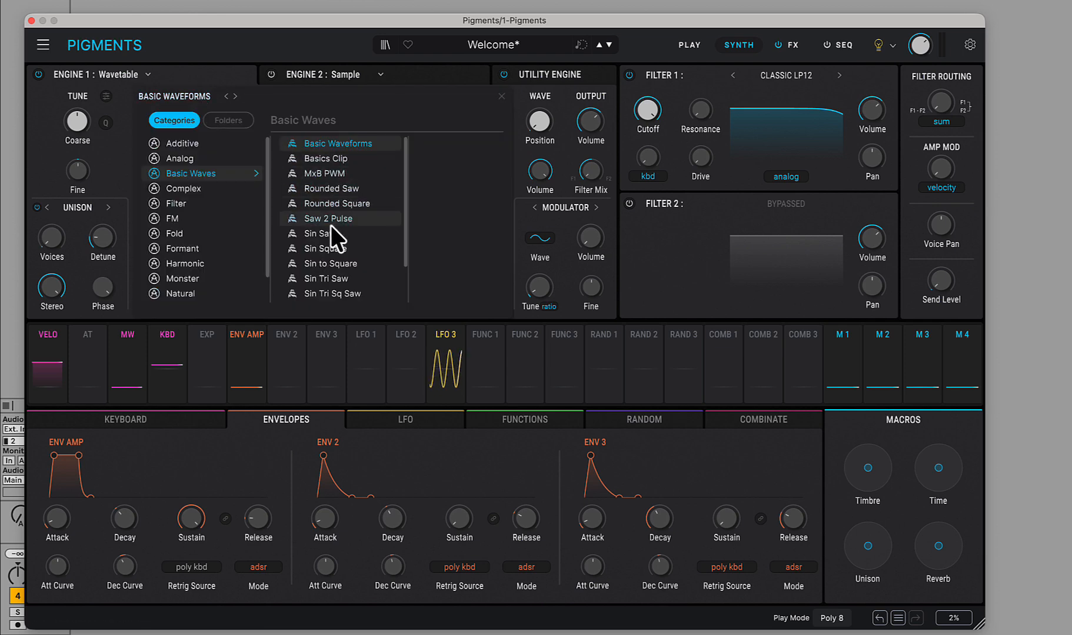
scroll(331, 225, down, 2)
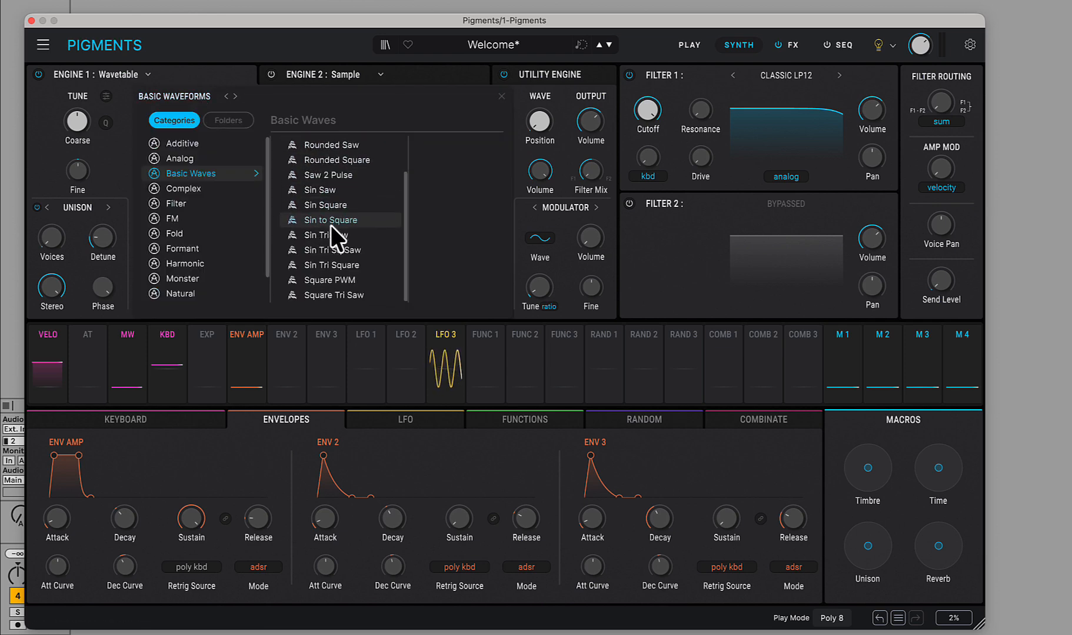
click(186, 248)
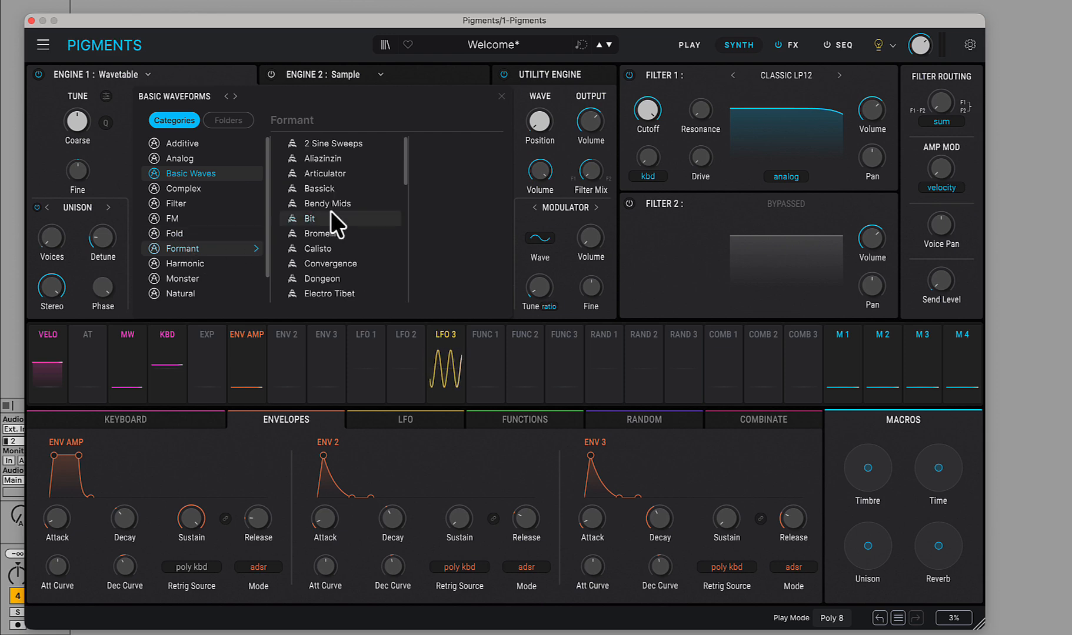
click(334, 187)
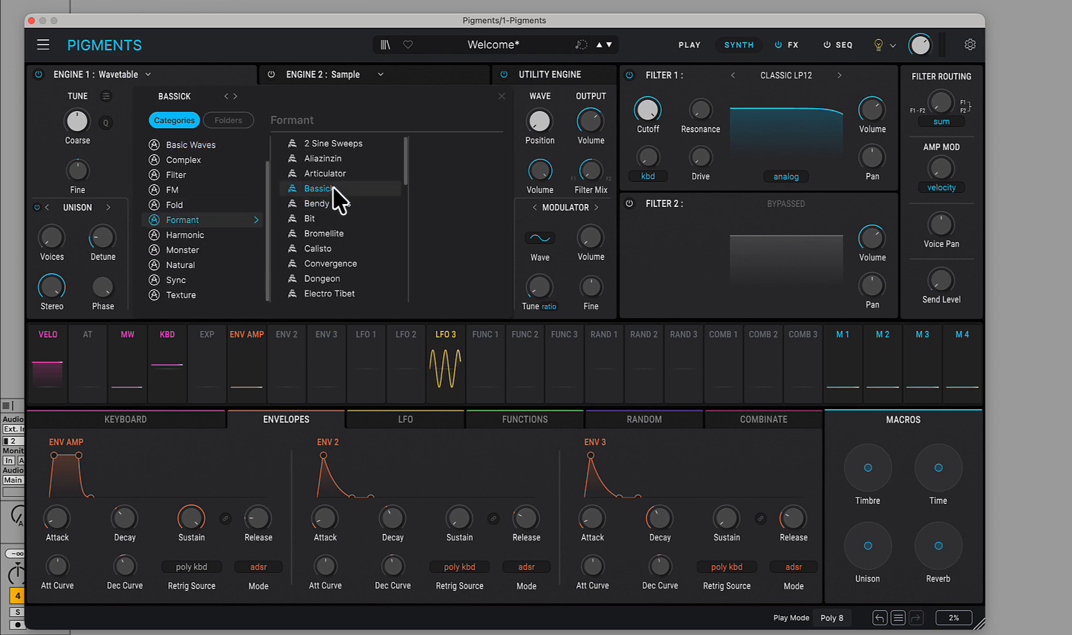
click(333, 187)
mouse_move(526, 121)
mouse_down()
mouse_move(526, 100)
mouse_move(533, 123)
mouse_up()
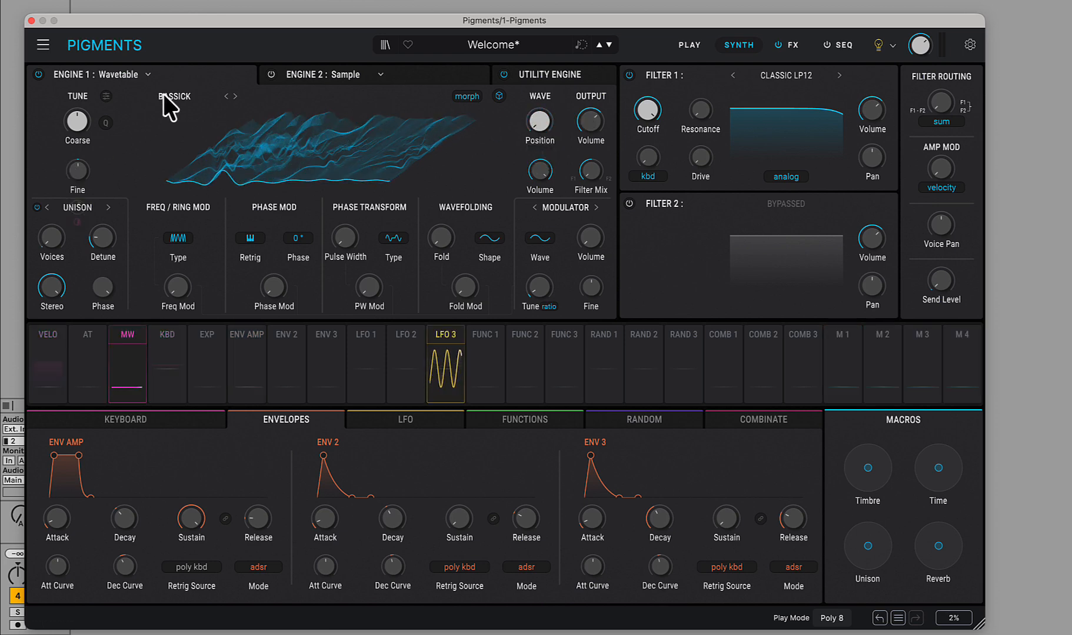
Switch Engine 1 through the Sample, Harmonic and Modal types to examine each one's controls.
click(136, 73)
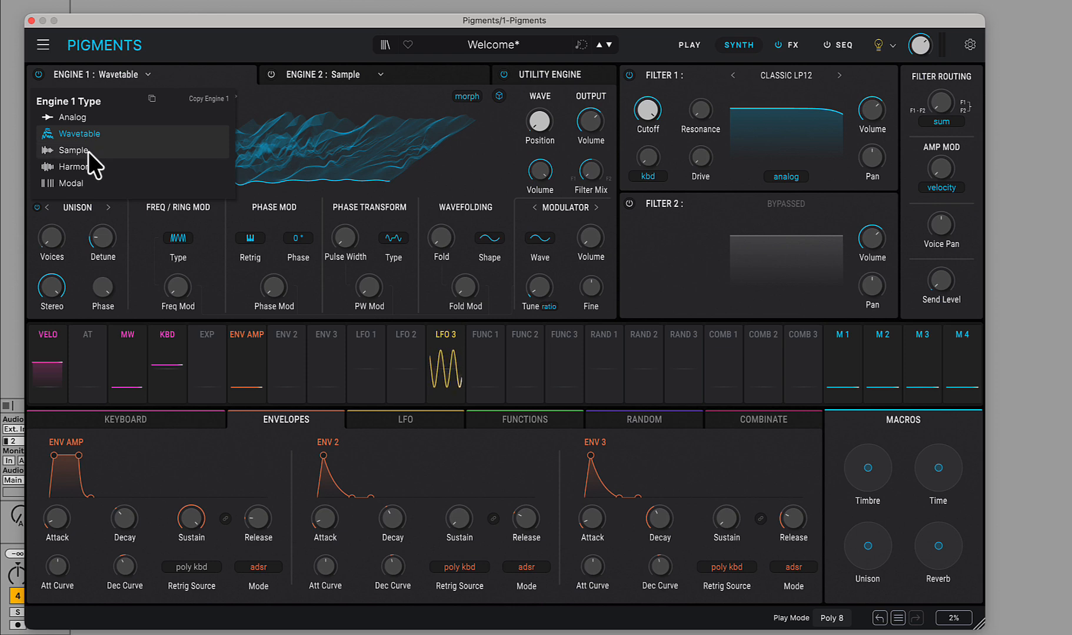
click(73, 150)
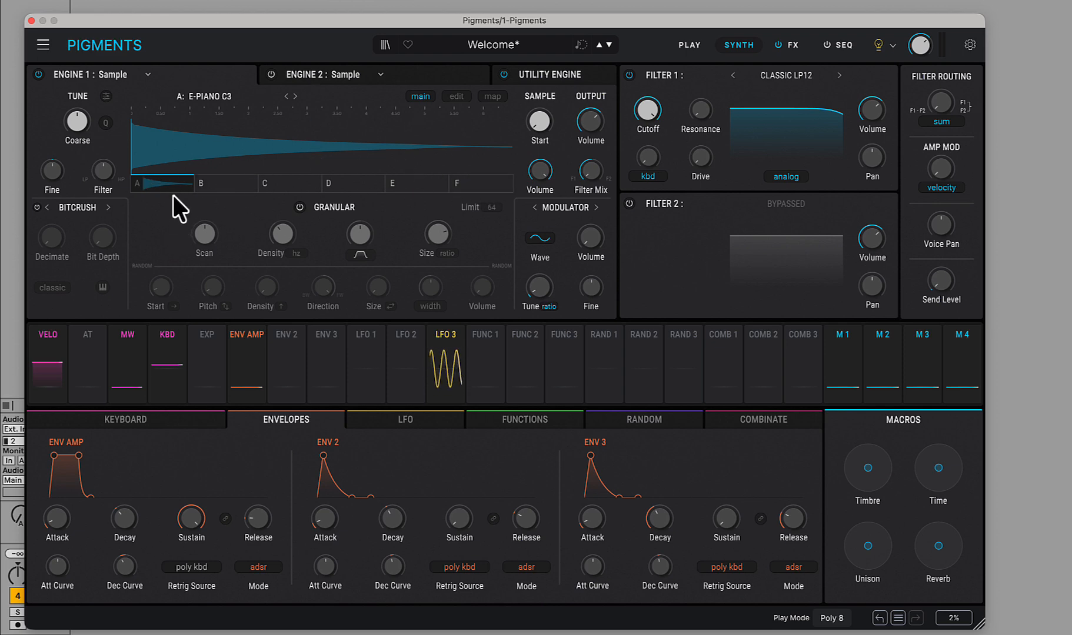
click(145, 74)
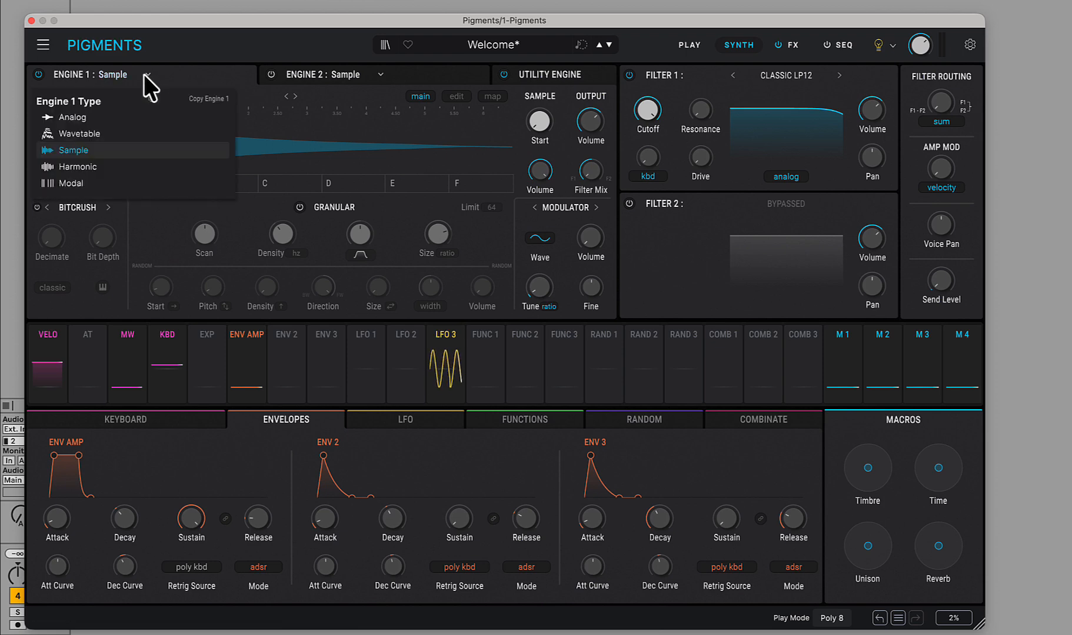
click(82, 167)
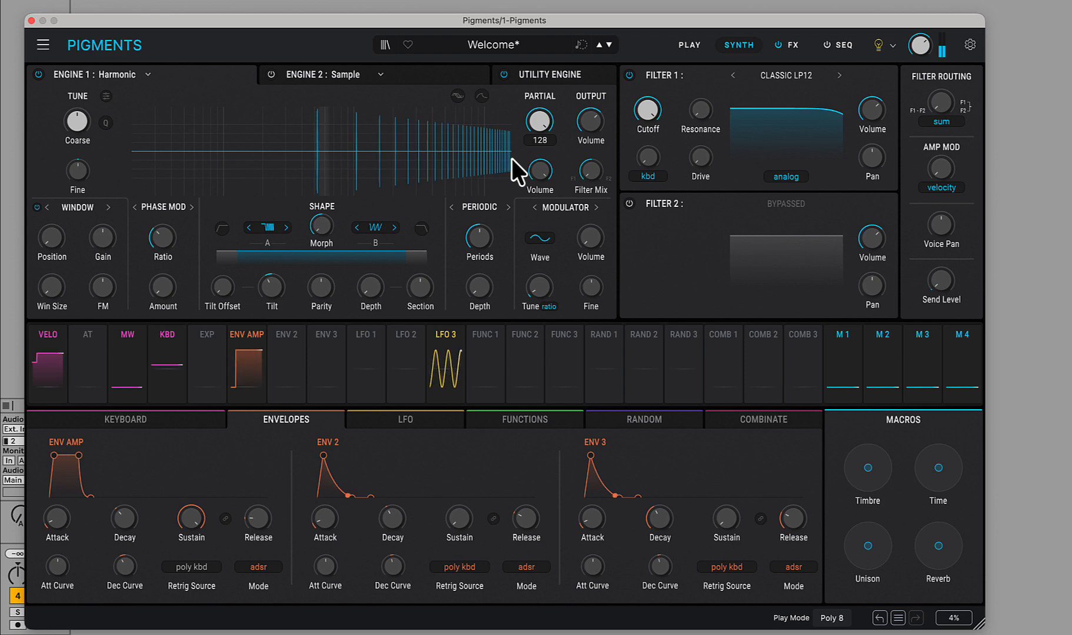
mouse_move(528, 134)
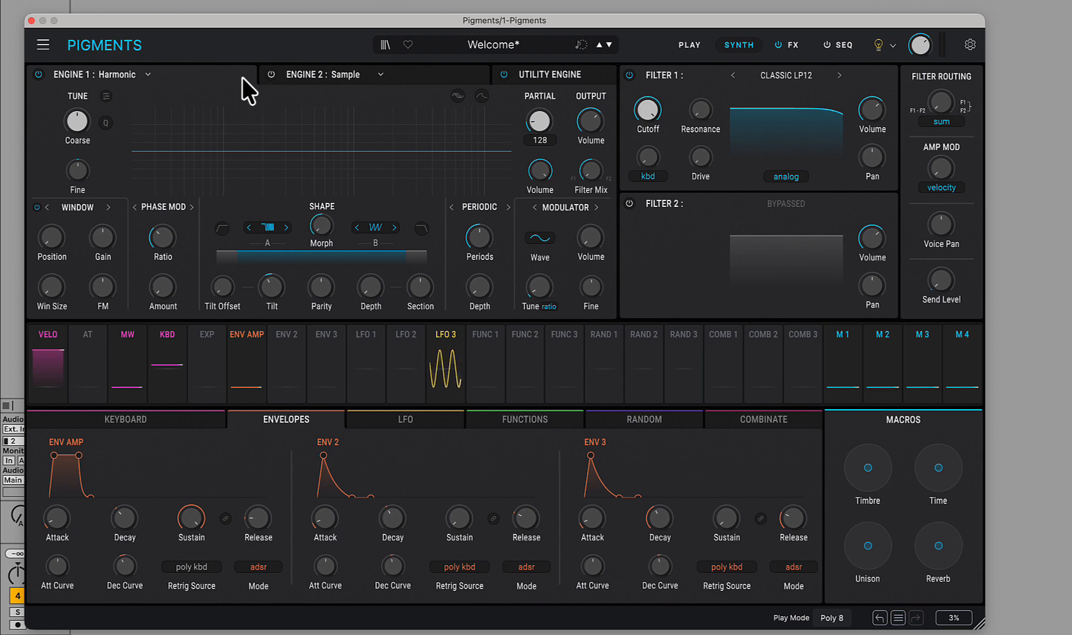
click(145, 75)
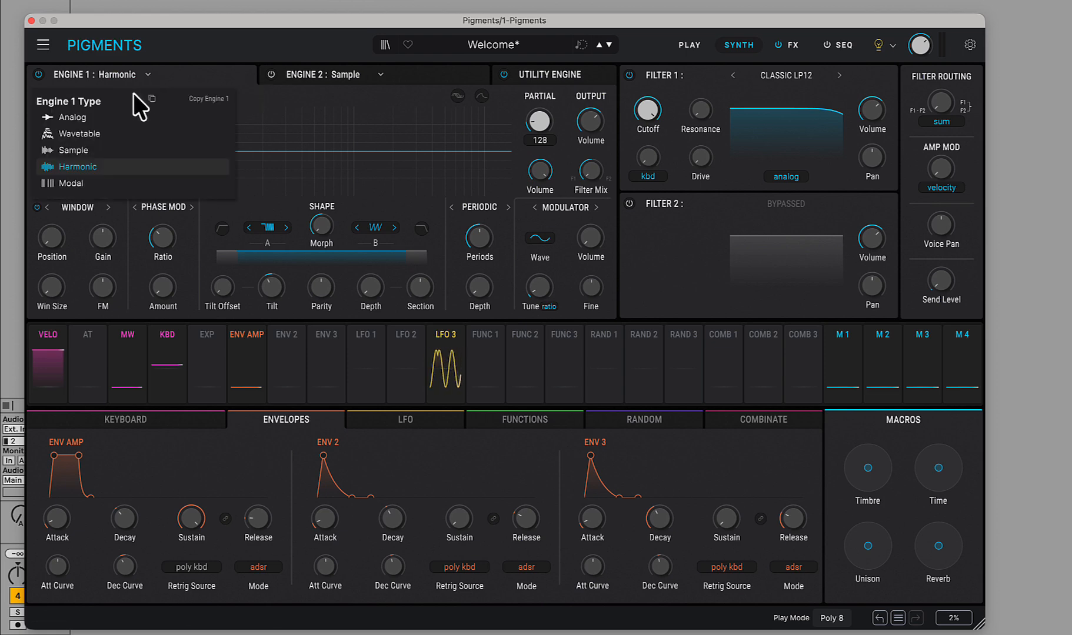
click(86, 182)
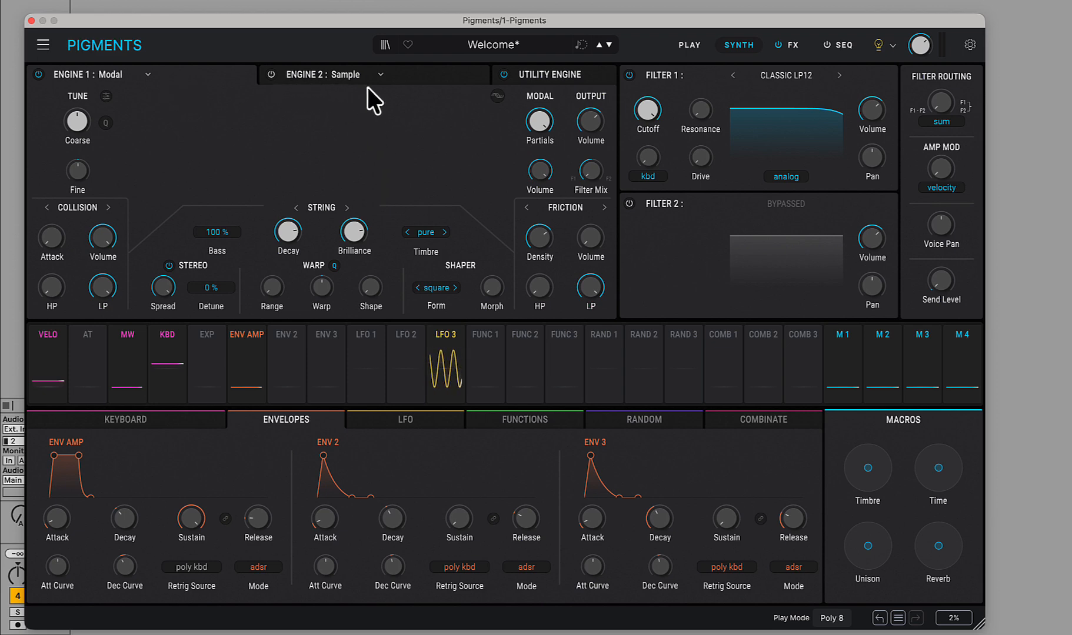
View the Utility Engine's noise and oscillator sections and return to Engine 1.
click(537, 69)
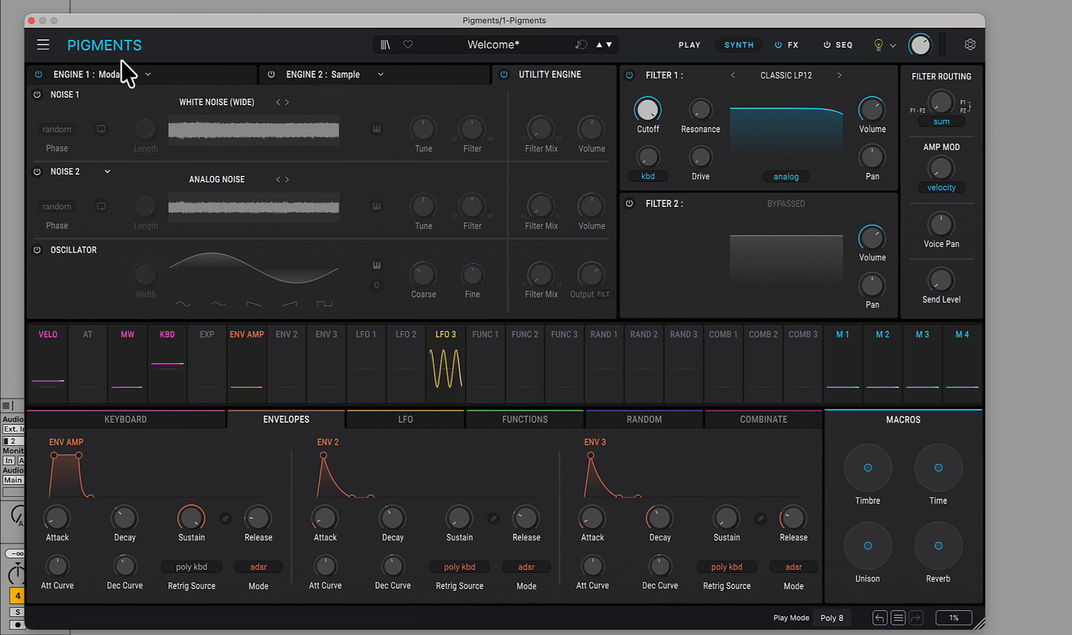
click(104, 74)
click(218, 81)
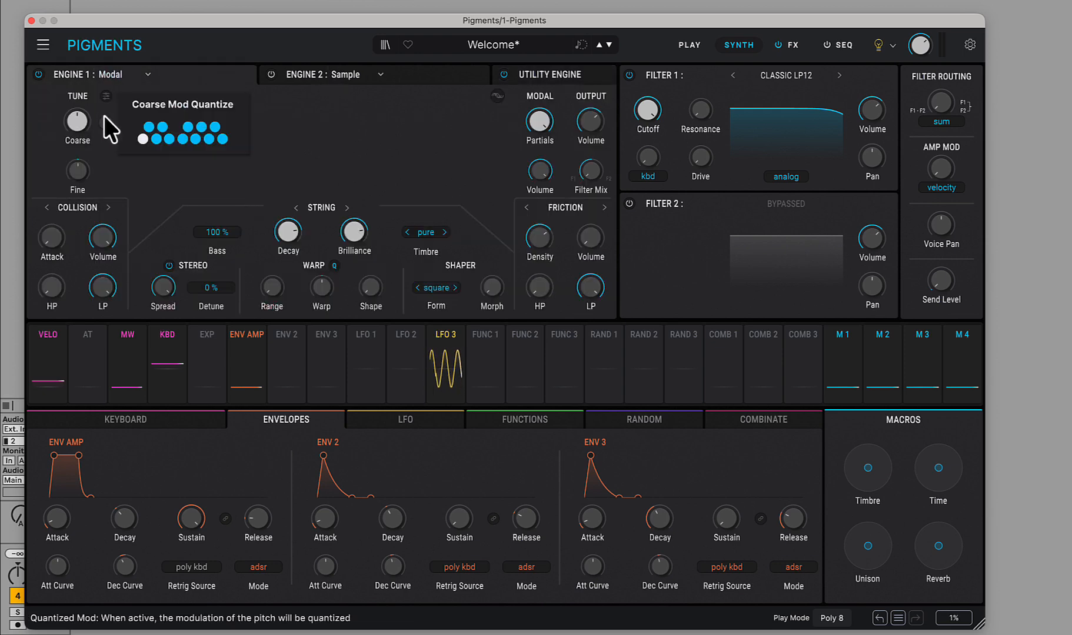
Set Engine 1 to Analog, raise the volumes of Oscillators 2 and 3, and tune Oscillator 2 to 7 st and Oscillator 3 lower.
click(132, 72)
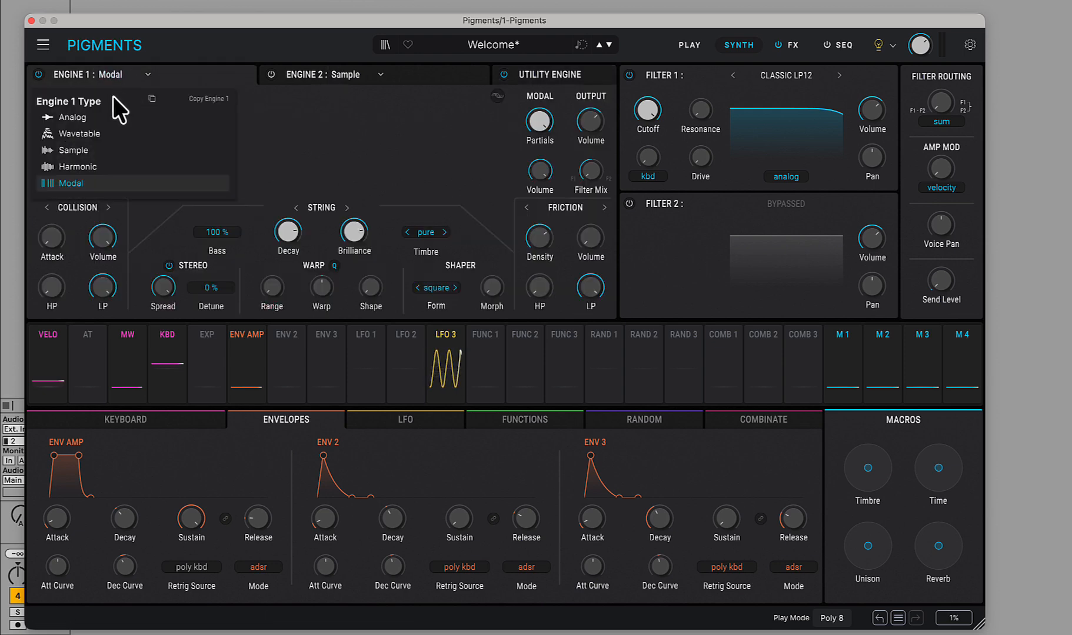
click(87, 115)
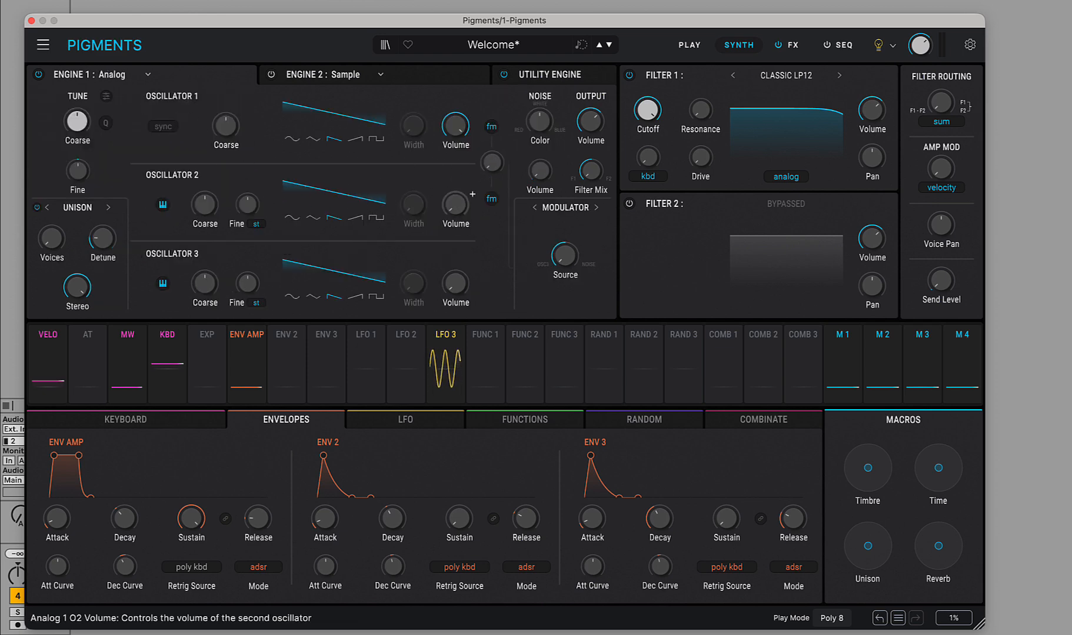
drag(455, 206, 455, 169)
drag(460, 297, 459, 258)
drag(202, 204, 203, 195)
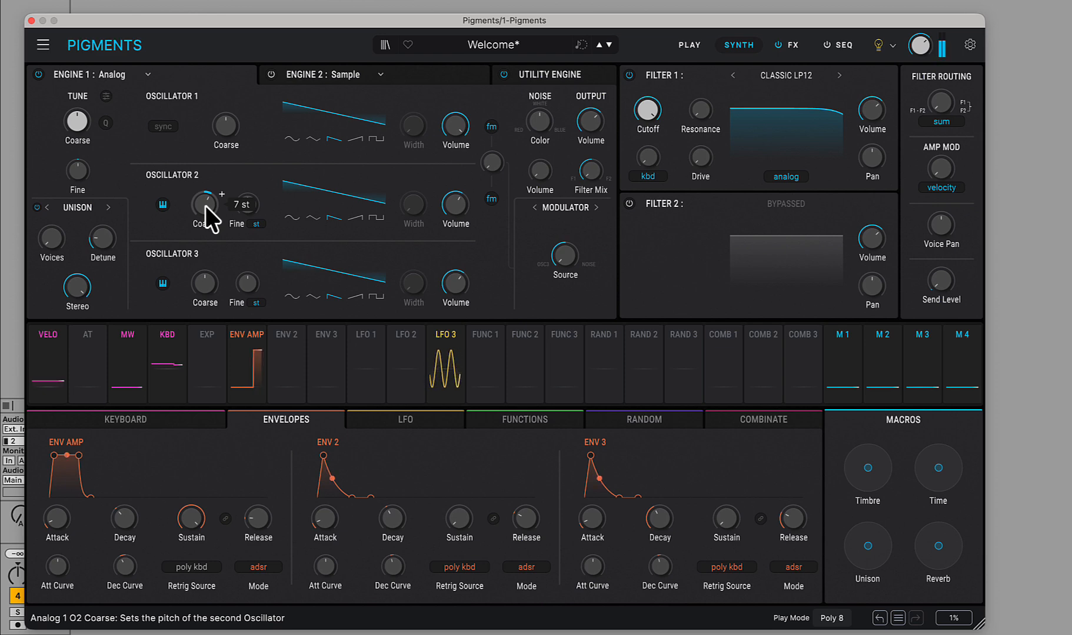
drag(206, 269, 207, 278)
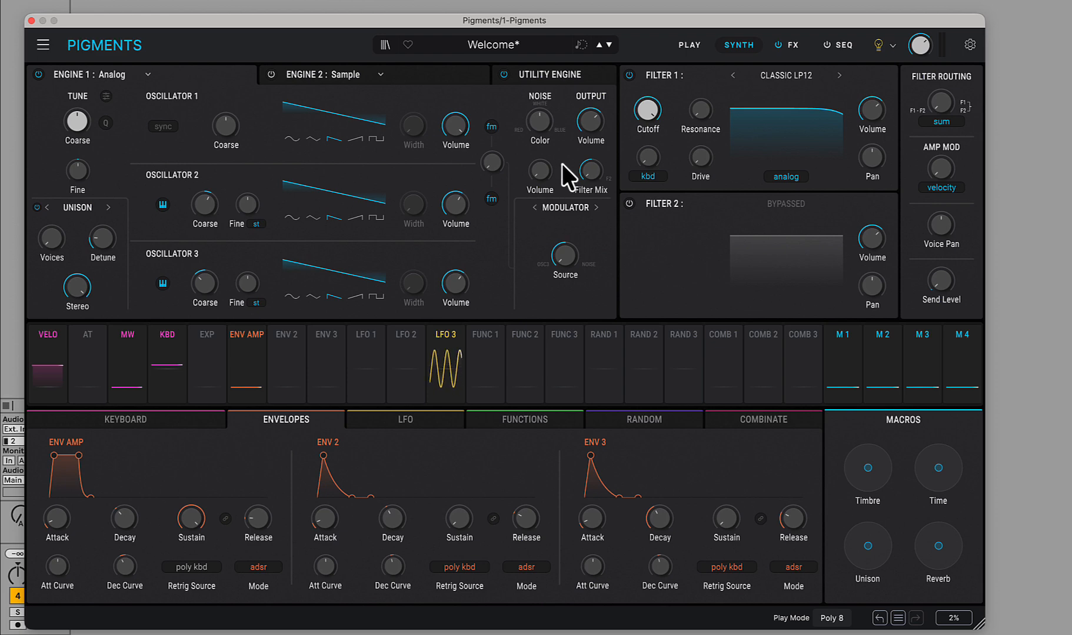
Try sweeping the filter routing from series to parallel (F1 // F2).
mouse_move(597, 125)
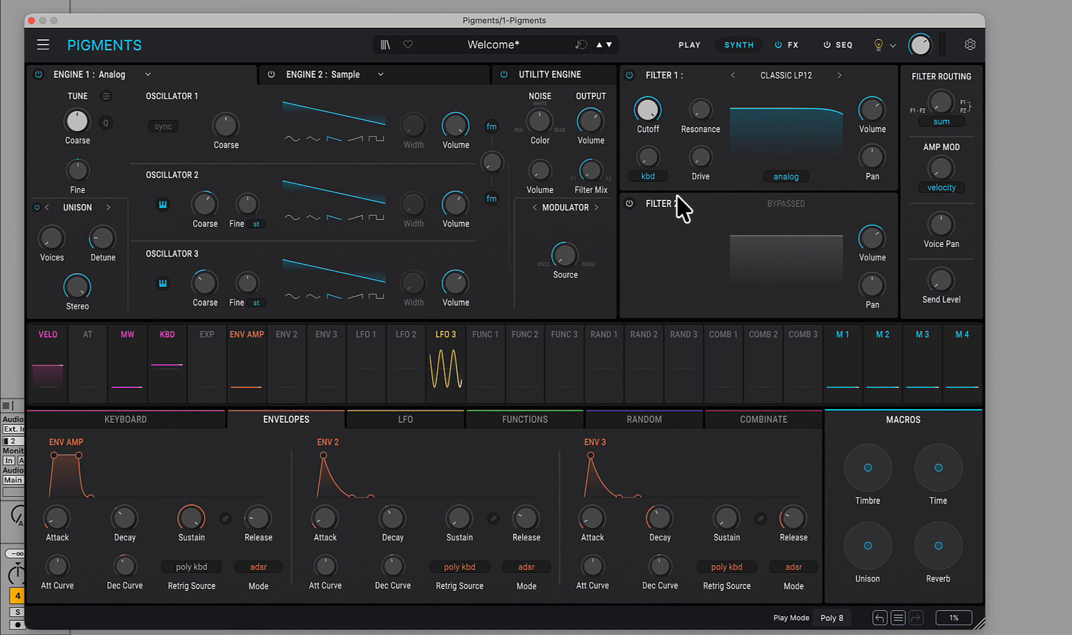
mouse_move(941, 108)
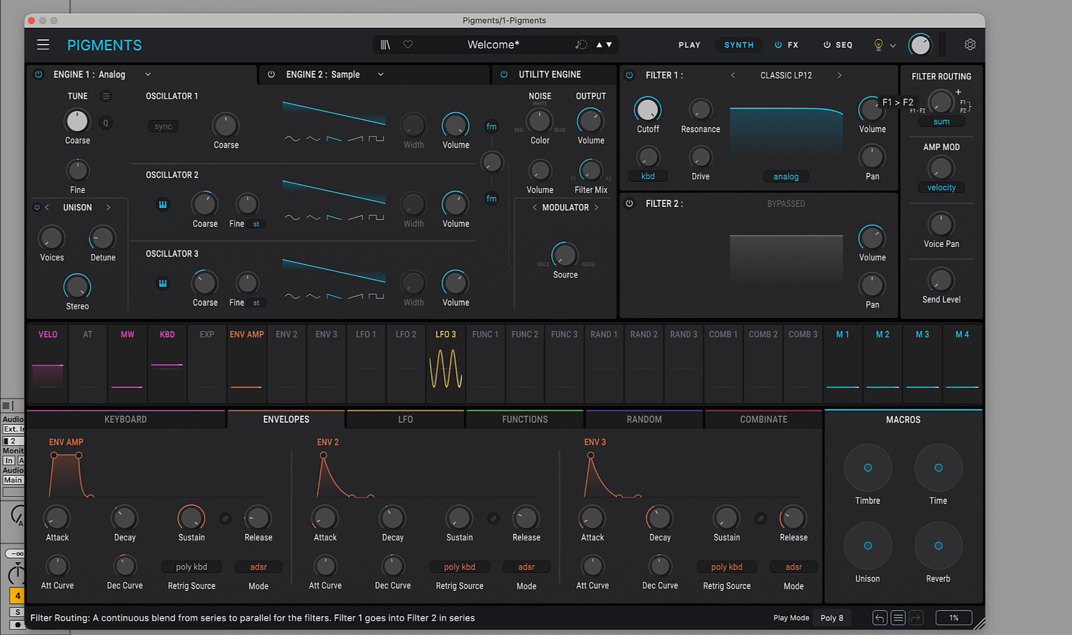
drag(941, 103, 941, 58)
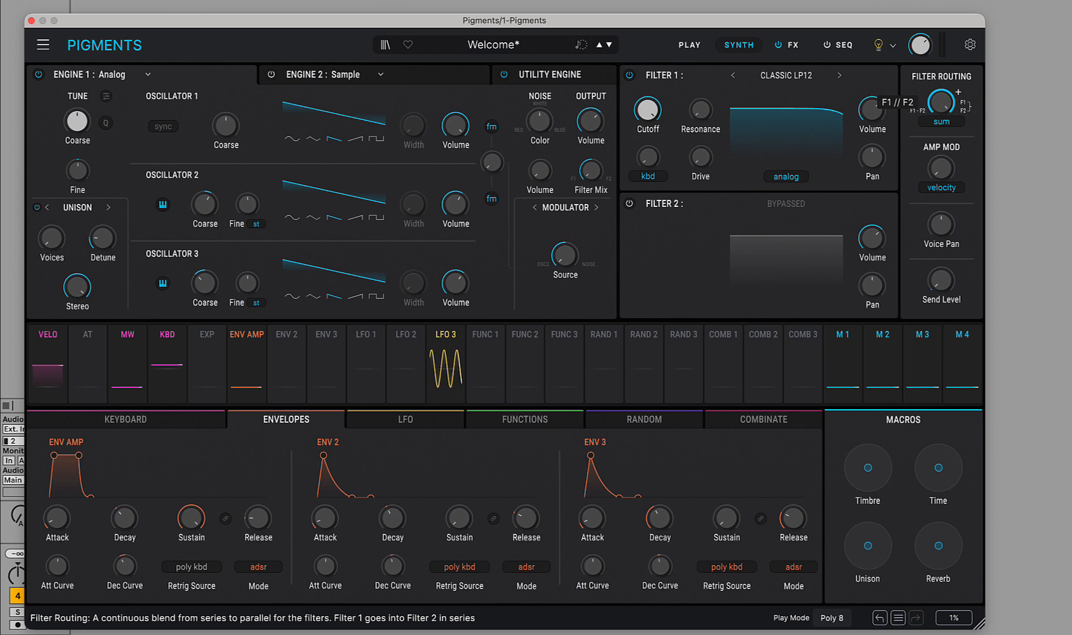
Look through Filter 1's digital and analog types, including Classic, Reverb, Matrix 12 and Rage, and close the list.
click(811, 73)
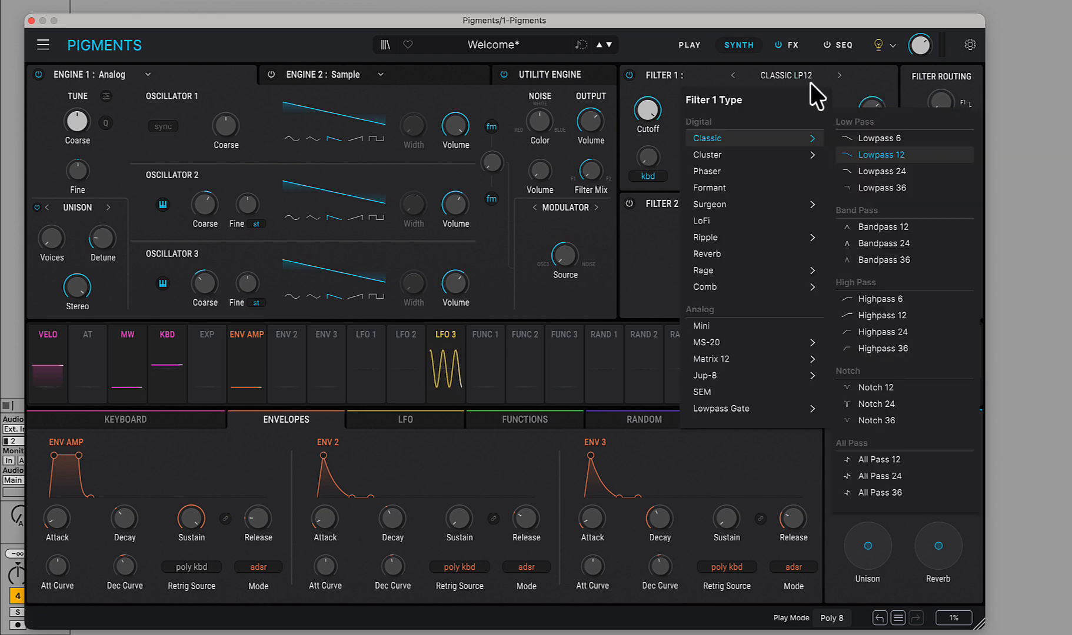
mouse_move(766, 160)
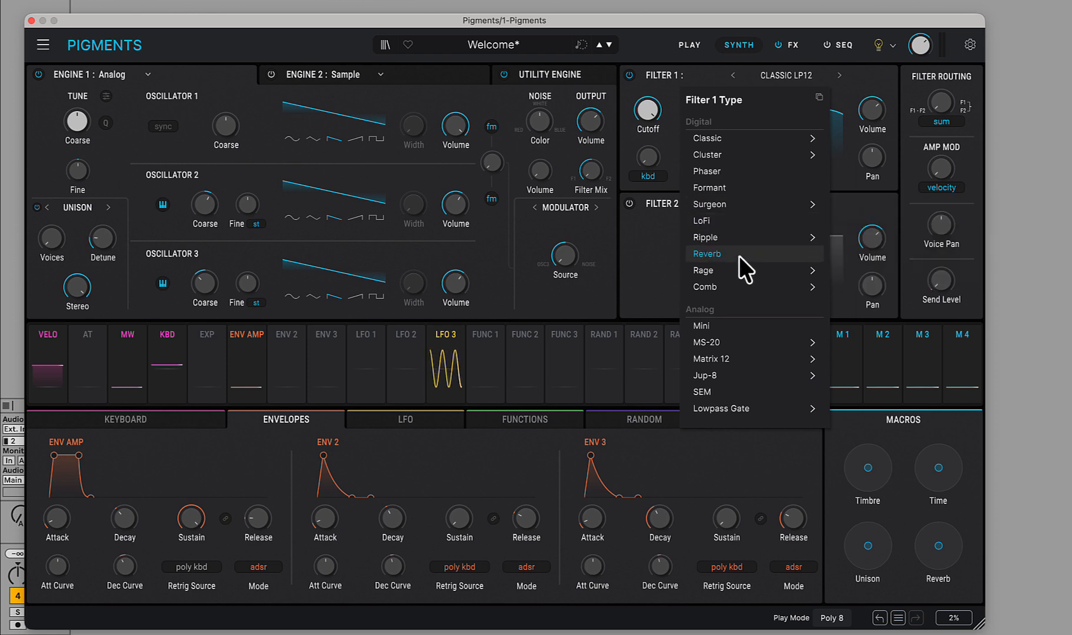
mouse_move(735, 341)
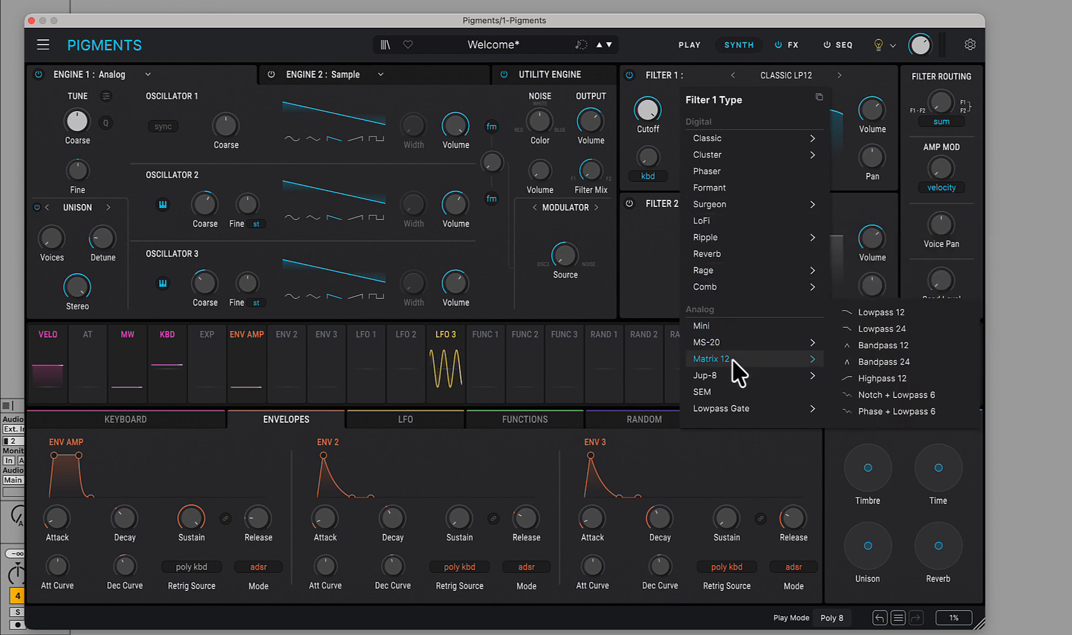
mouse_move(731, 376)
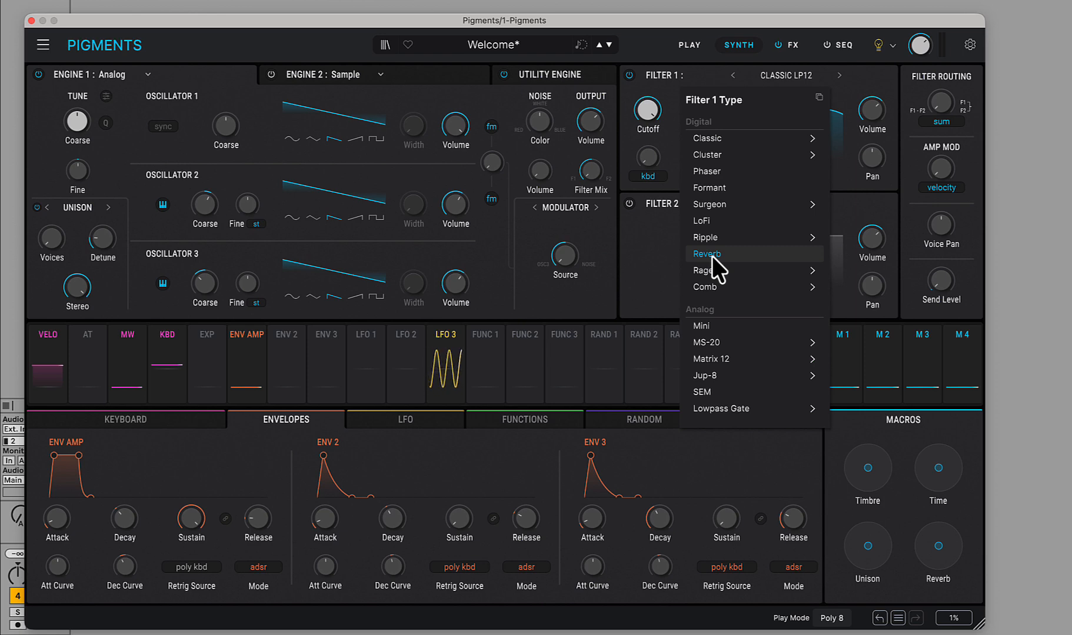
mouse_move(710, 271)
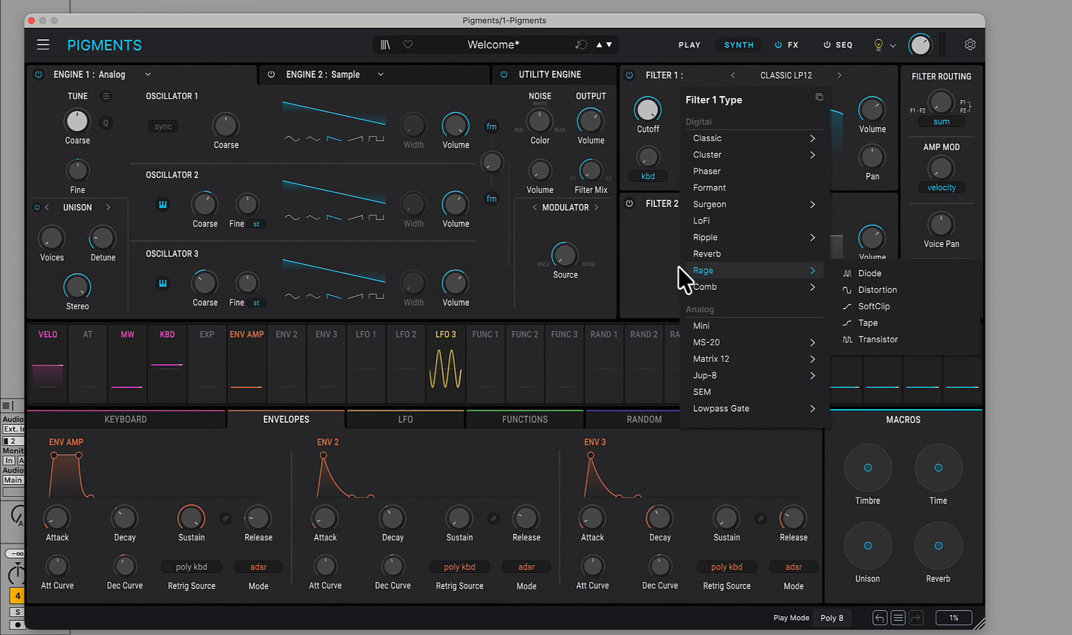
click(654, 261)
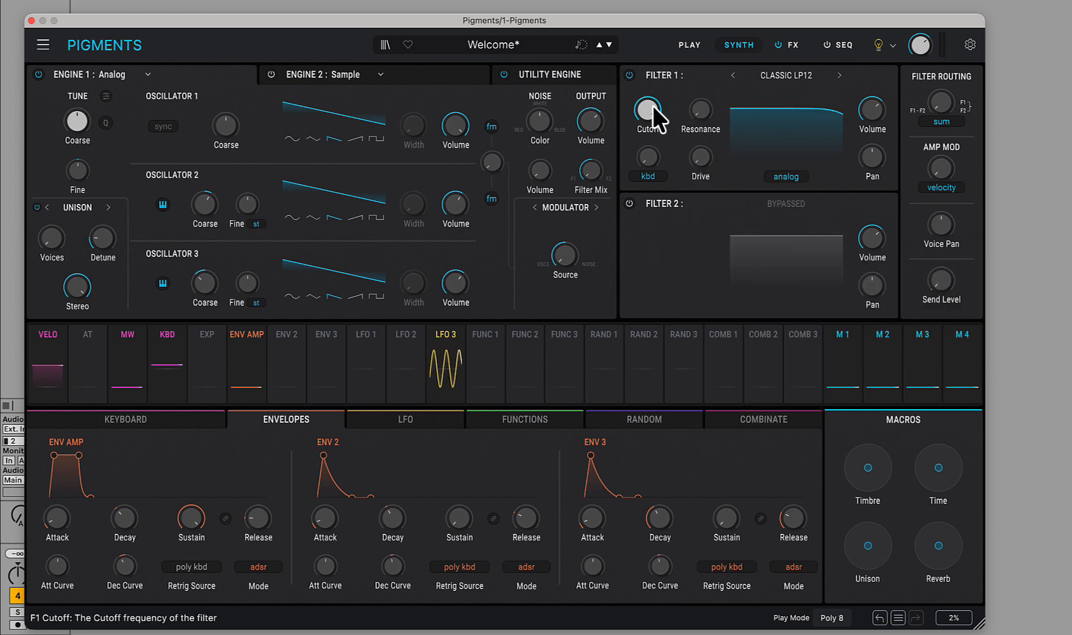
Lower Filter 1's cutoff to about 412 Hz and raise its resonance to about 0.620.
mouse_move(650, 107)
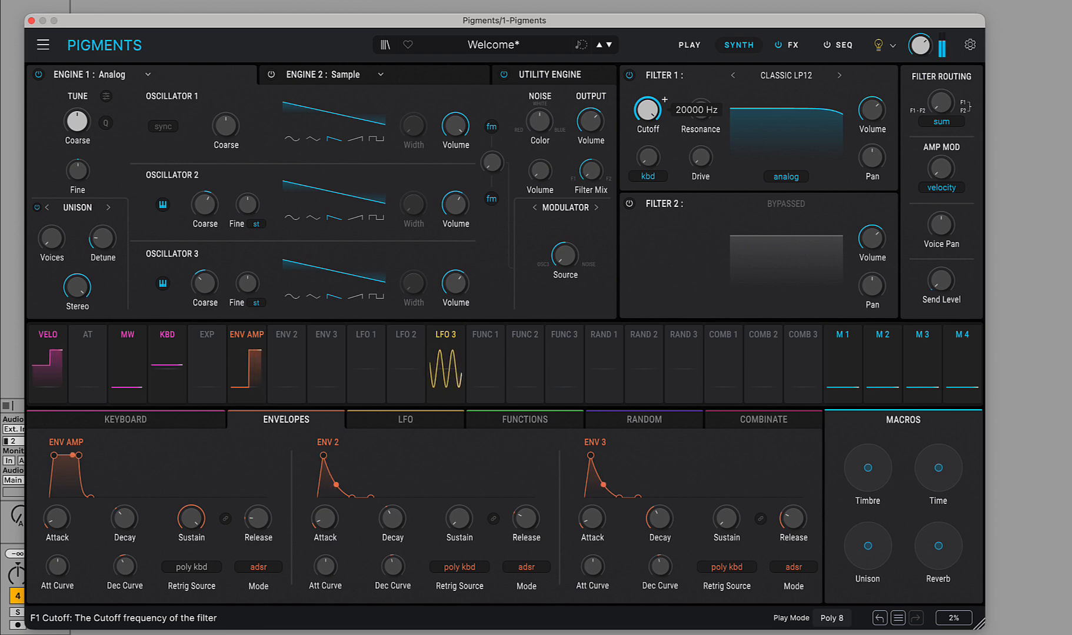
drag(647, 109, 647, 138)
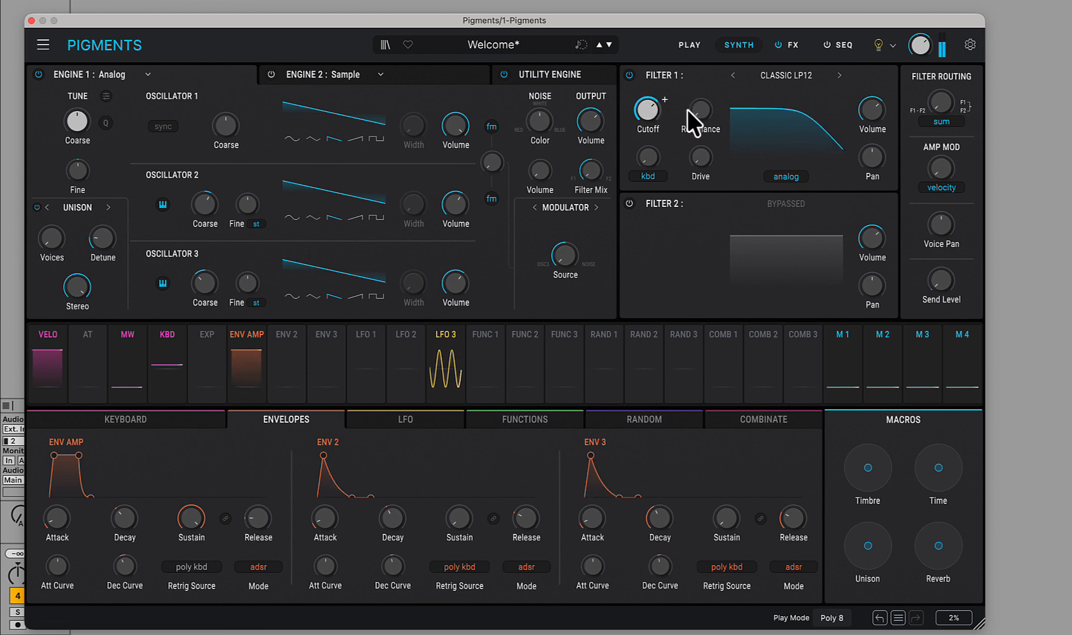
drag(700, 109, 700, 74)
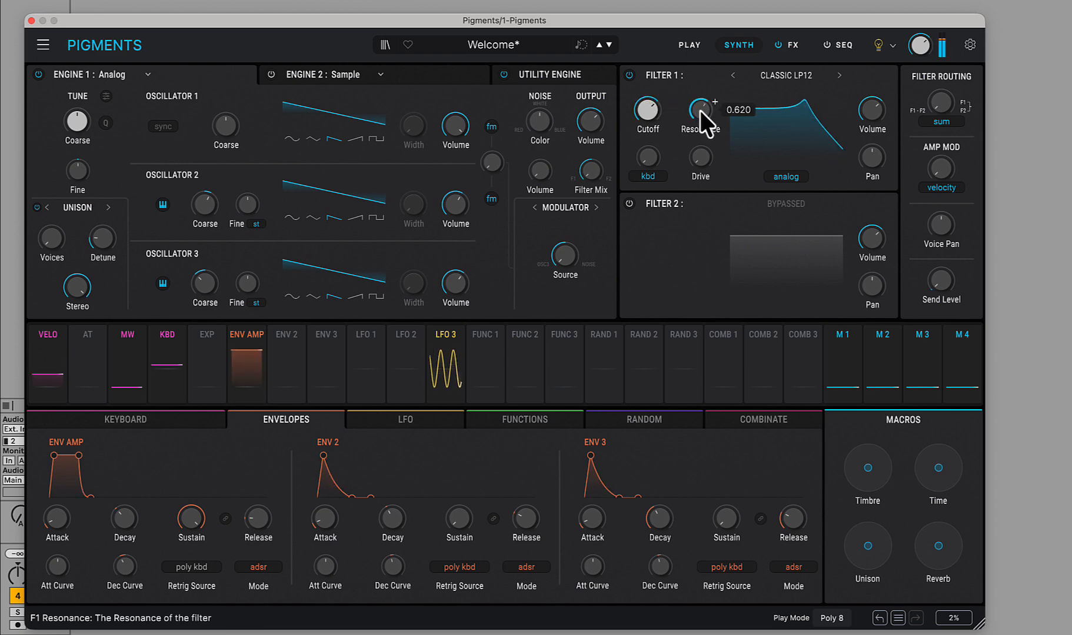
drag(647, 112, 649, 115)
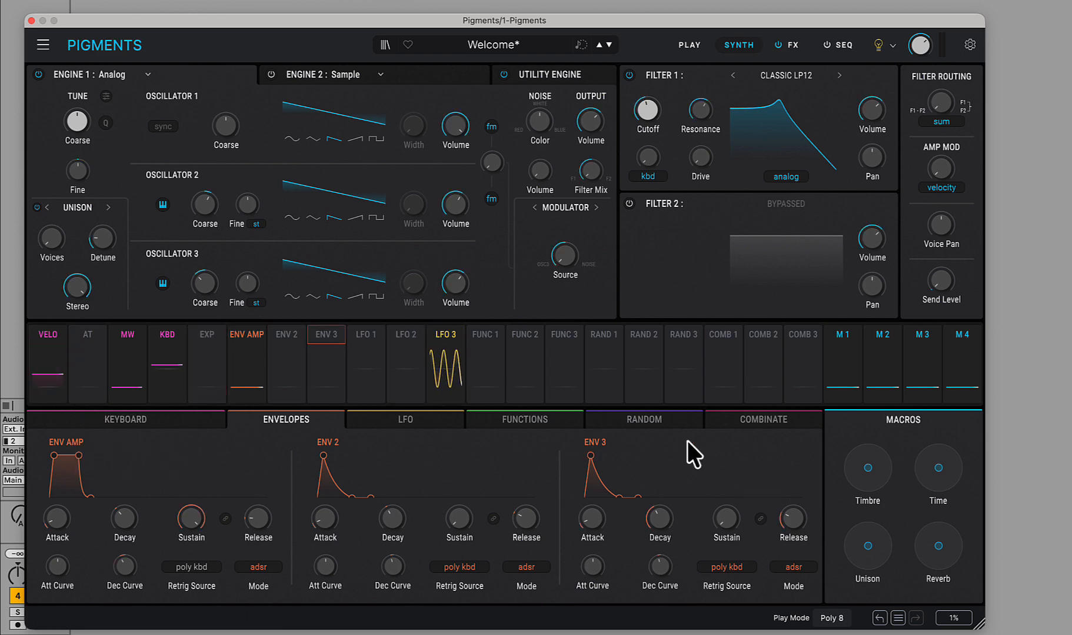
View the Functions and Random modulators and return to the envelopes.
click(532, 420)
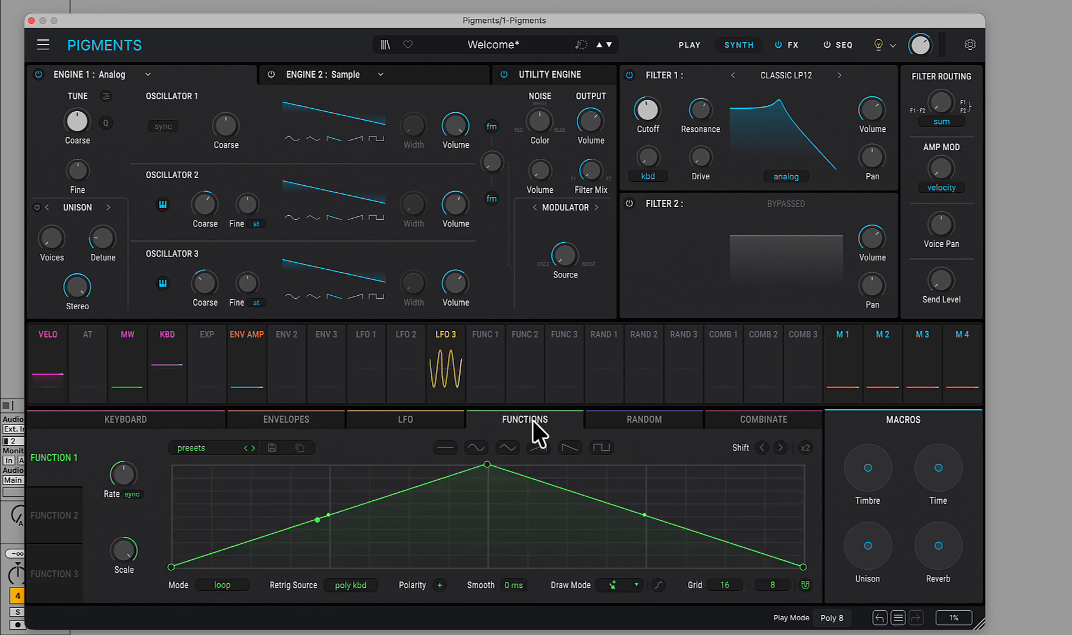
click(671, 421)
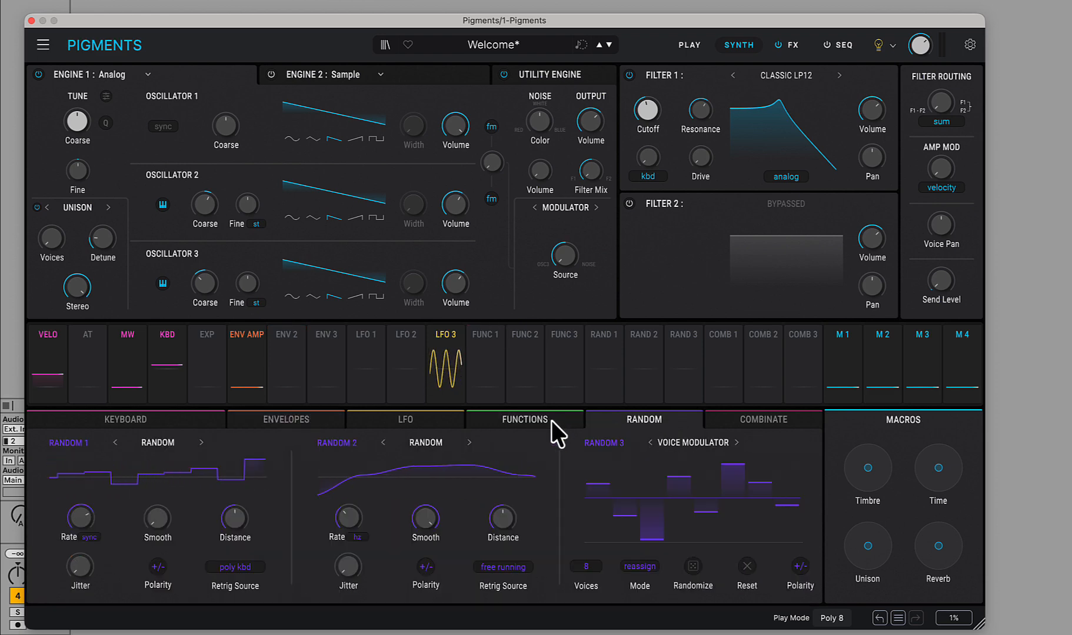
click(279, 424)
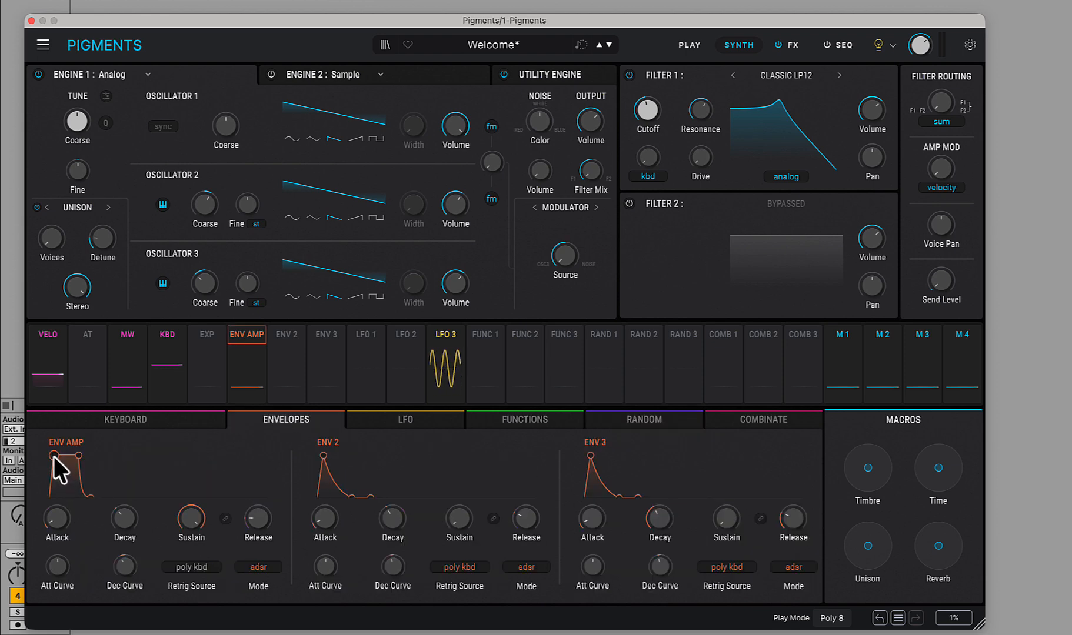
Try a slower Env Amp attack, bring it back to the minimum, and set its decay to about 1.78 s.
drag(54, 456, 79, 456)
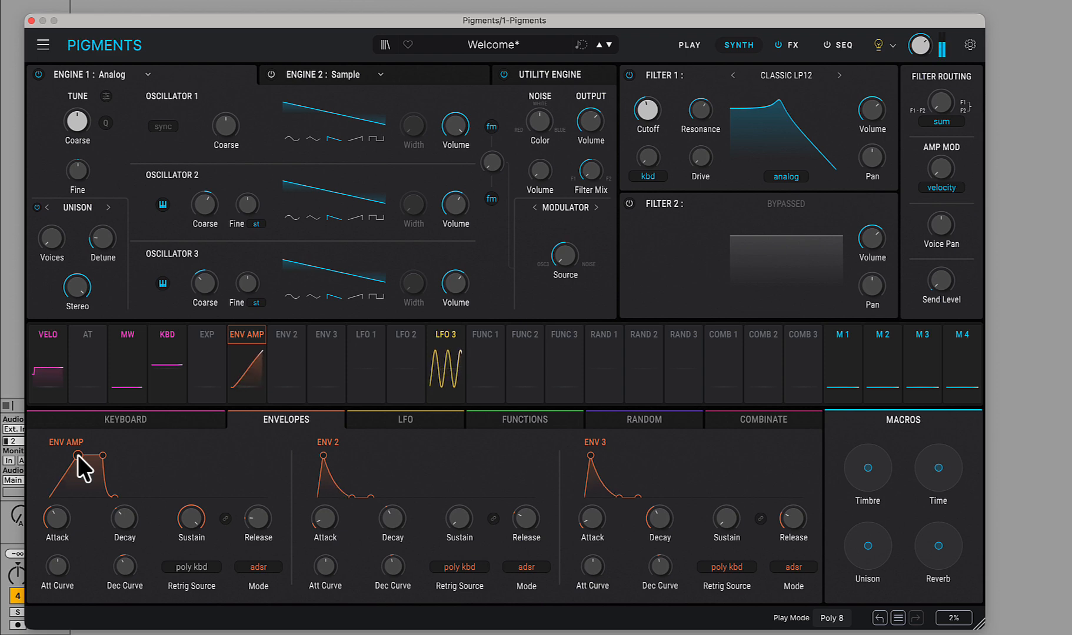
drag(77, 455, 33, 449)
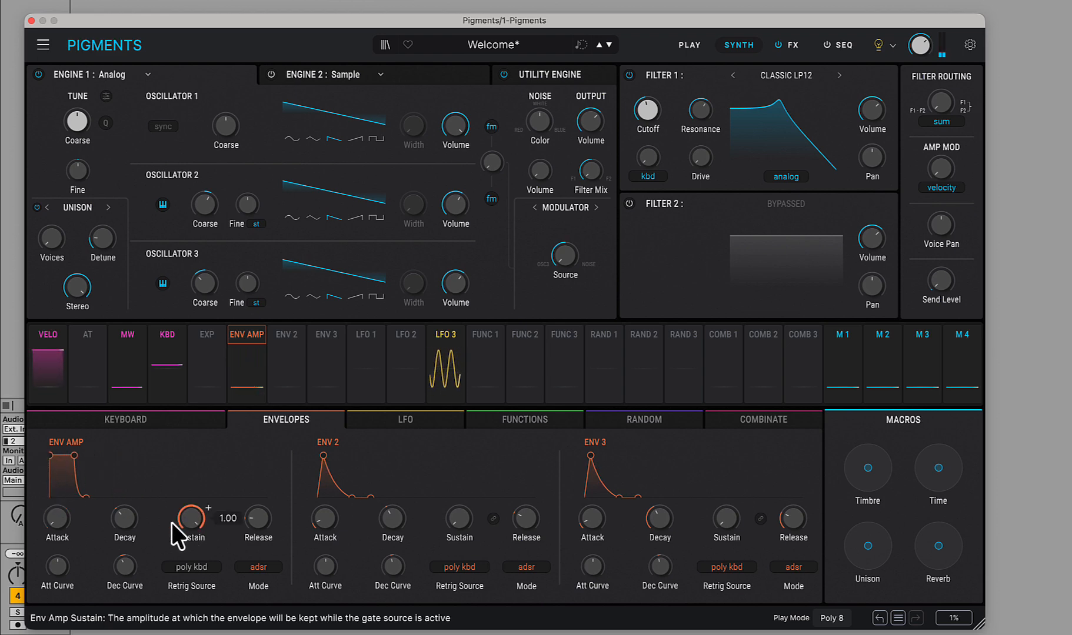
mouse_move(133, 523)
scroll(125, 518, up, 10)
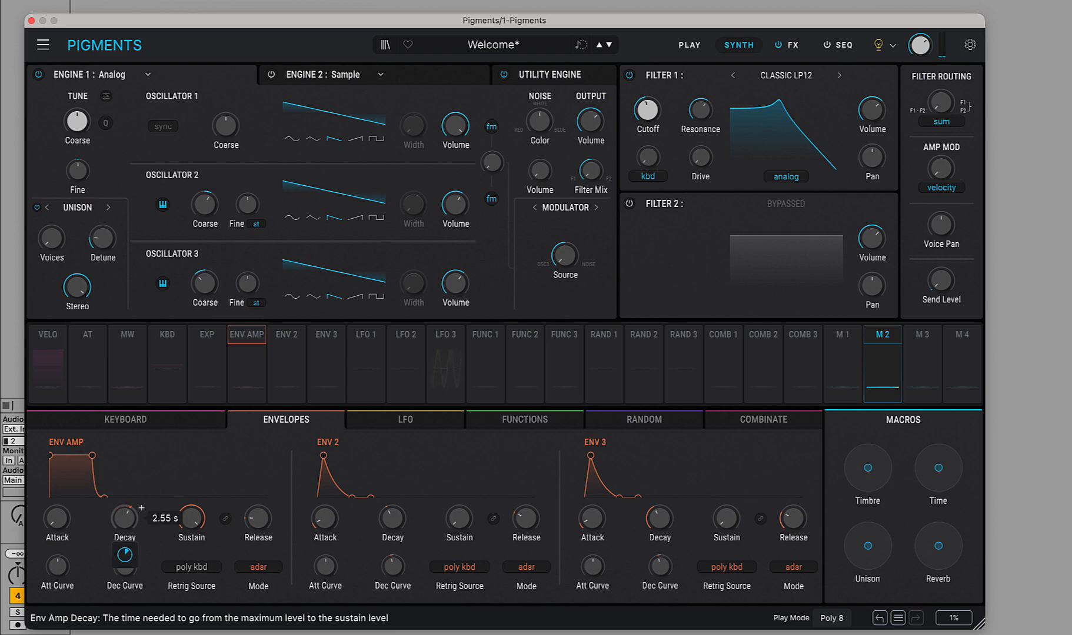
scroll(125, 518, down, 3)
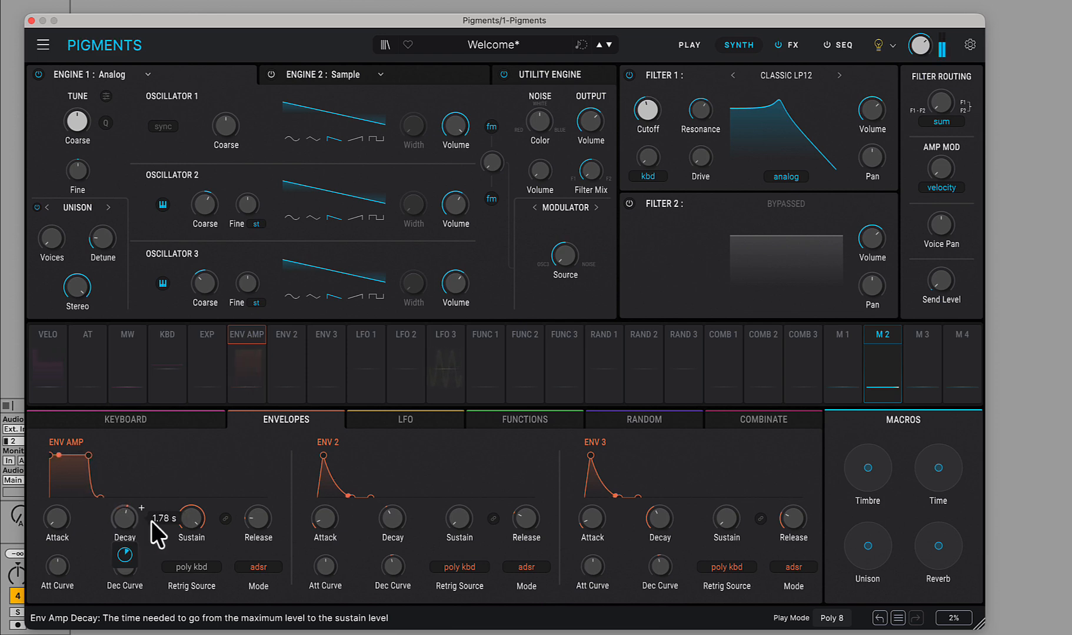
Set the Env Amp sustain to 1.00 and lengthen its release to slightly over 1.40 s.
mouse_move(185, 520)
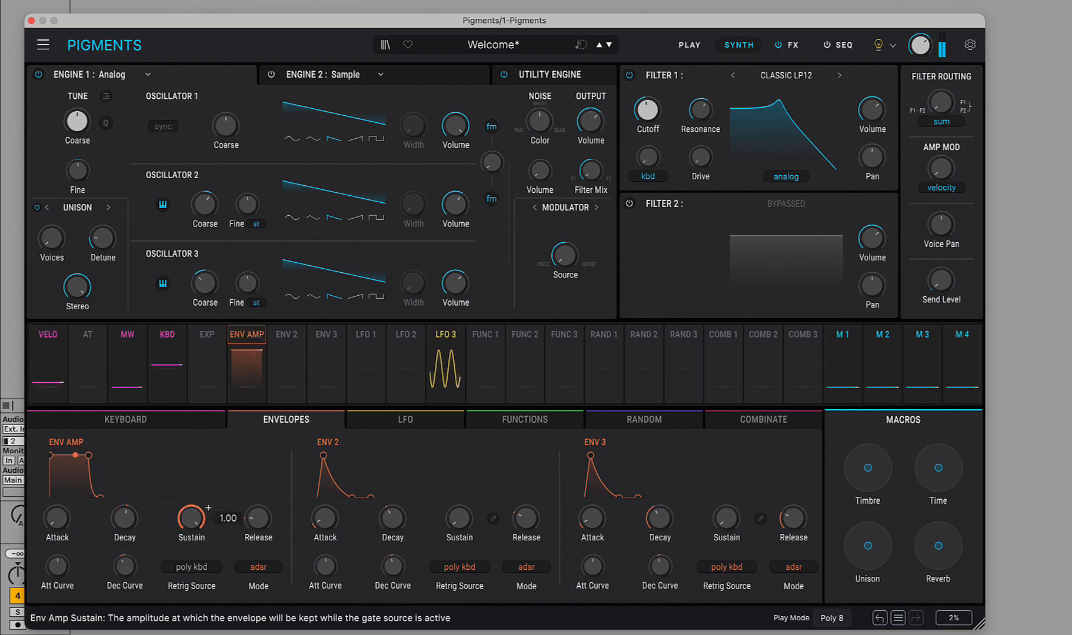
scroll(251, 523, up, 4)
scroll(252, 521, up, 6)
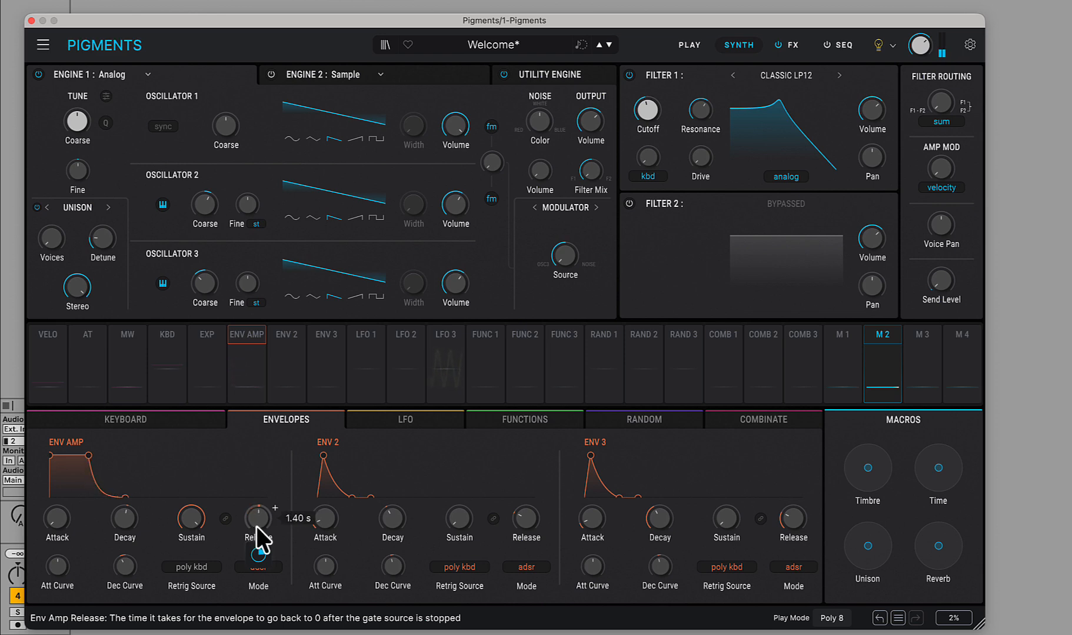
scroll(256, 527, up, 5)
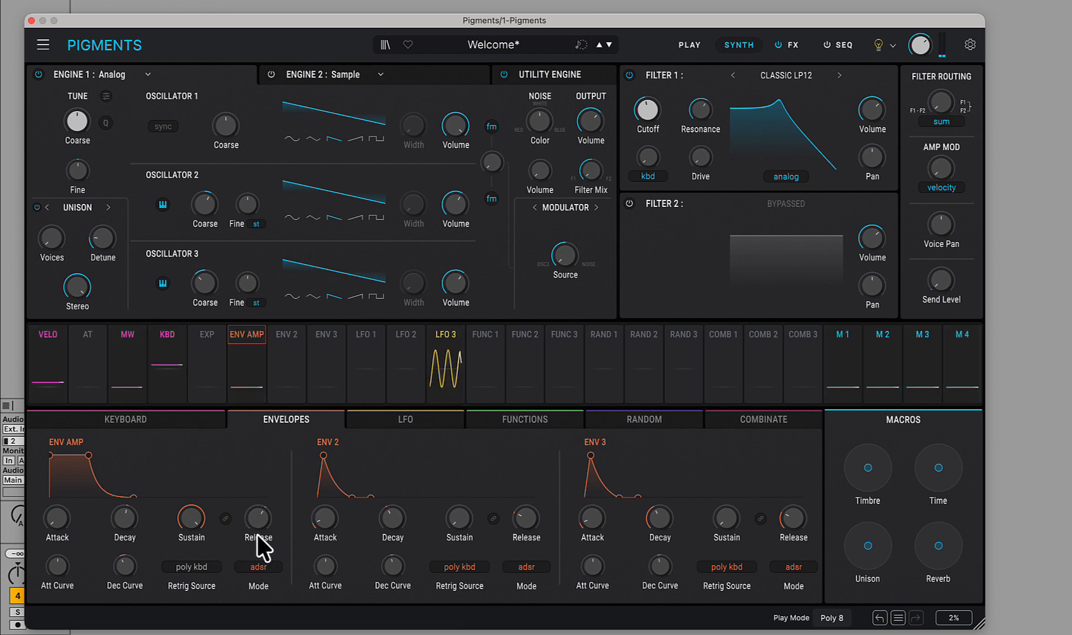
Drop the Env Amp sustain to zero and shorten its decay.
mouse_move(257, 512)
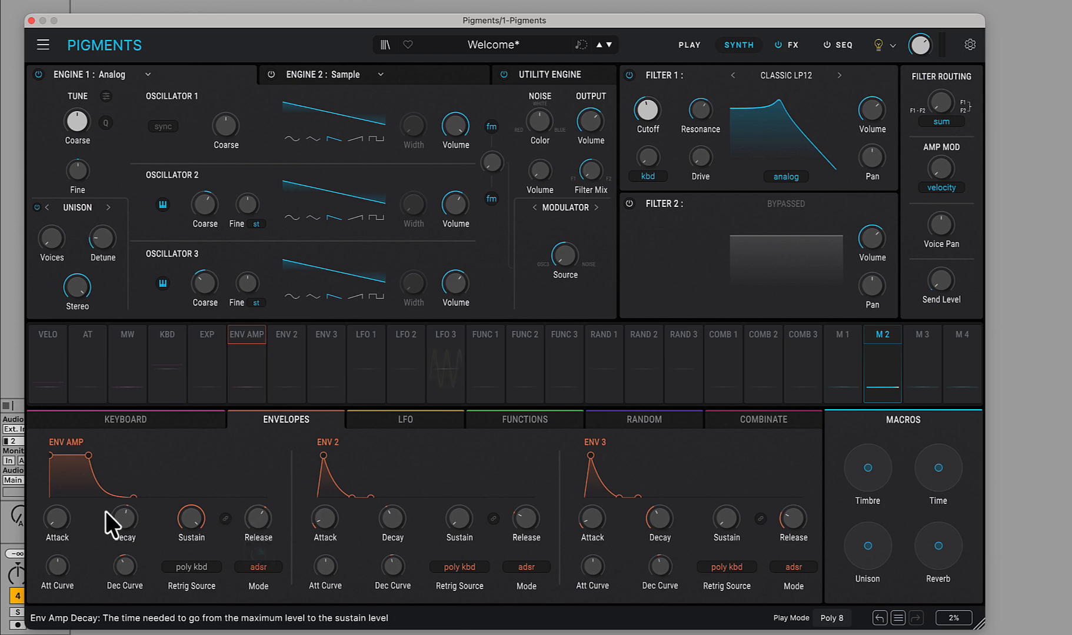
drag(189, 517, 189, 573)
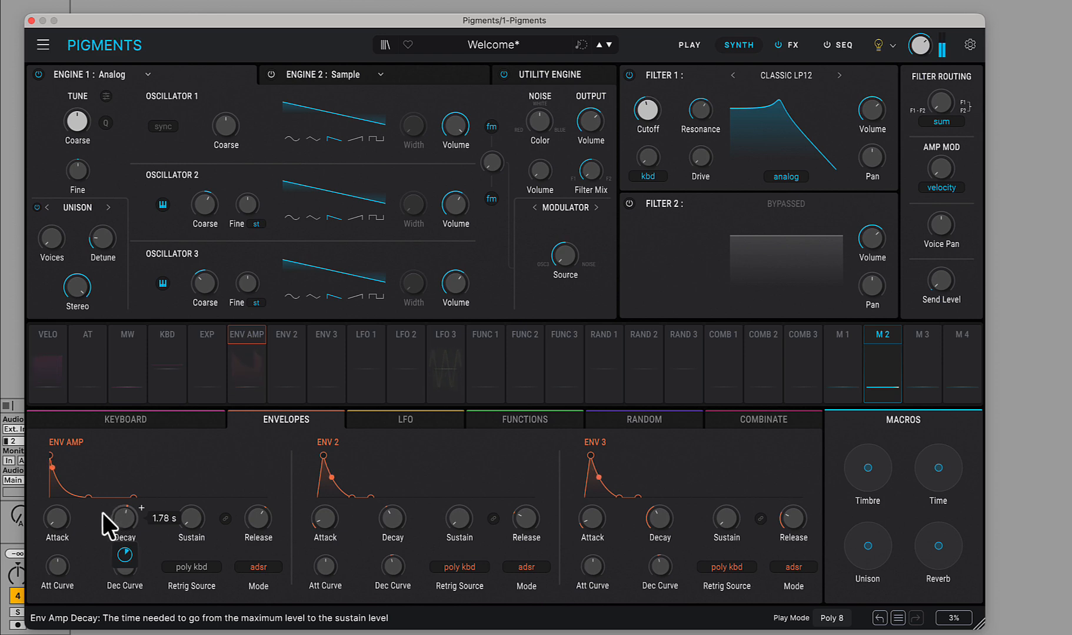
mouse_move(124, 520)
mouse_down()
mouse_move(124, 553)
mouse_move(124, 512)
mouse_up()
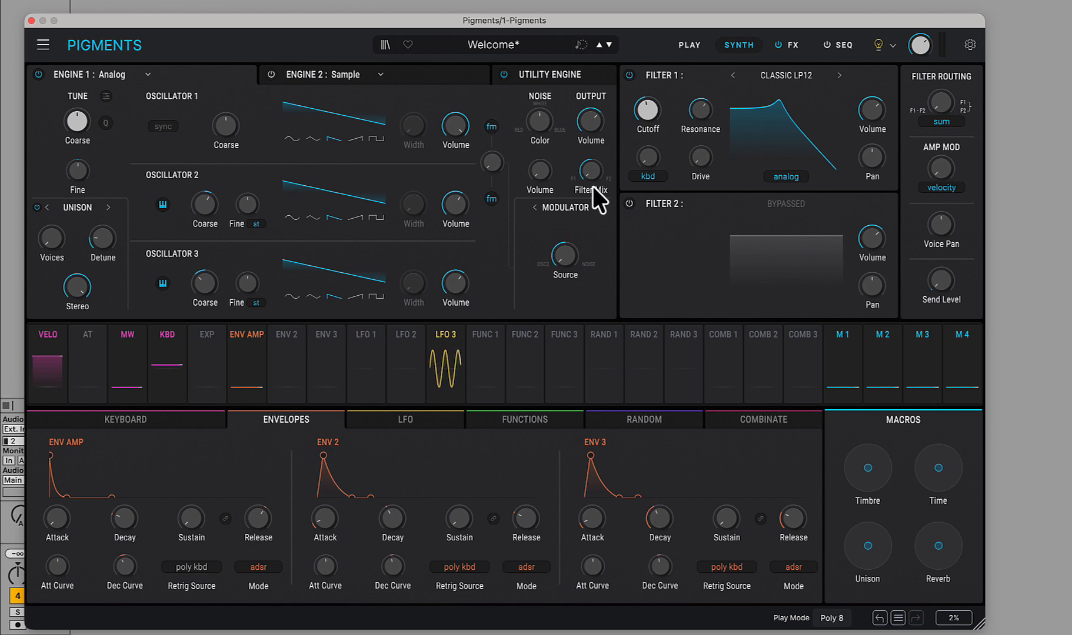
Assign Env 2 as a modulation source for Filter 1's cutoff.
mouse_move(654, 107)
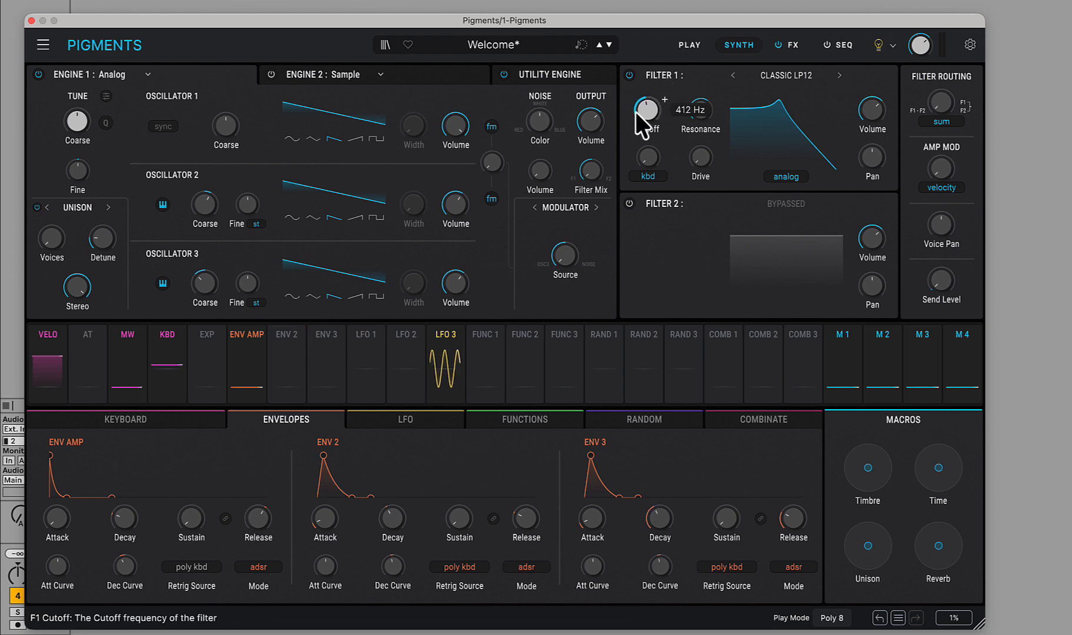
mouse_move(295, 335)
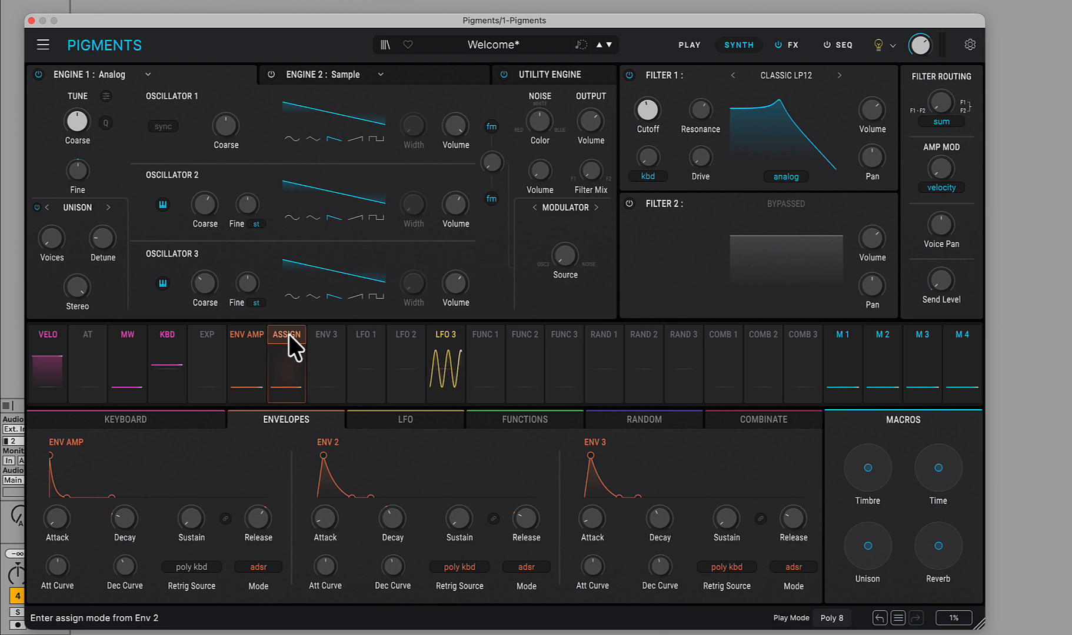
click(288, 333)
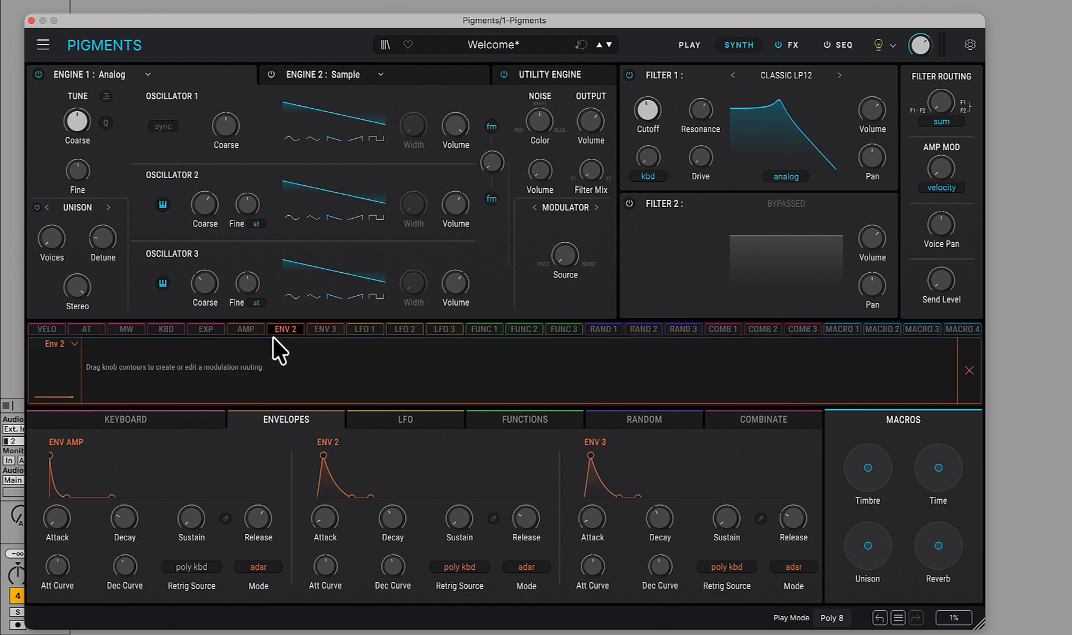
click(279, 331)
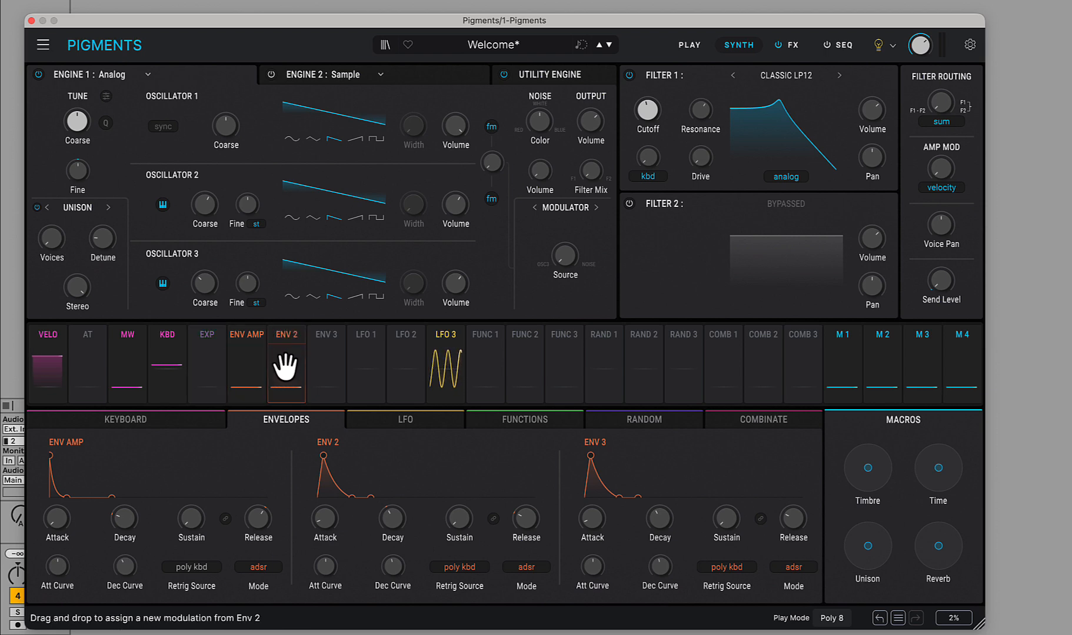
mouse_move(284, 362)
mouse_down()
mouse_move(553, 118)
mouse_move(613, 129)
mouse_move(641, 108)
mouse_move(651, 114)
mouse_up()
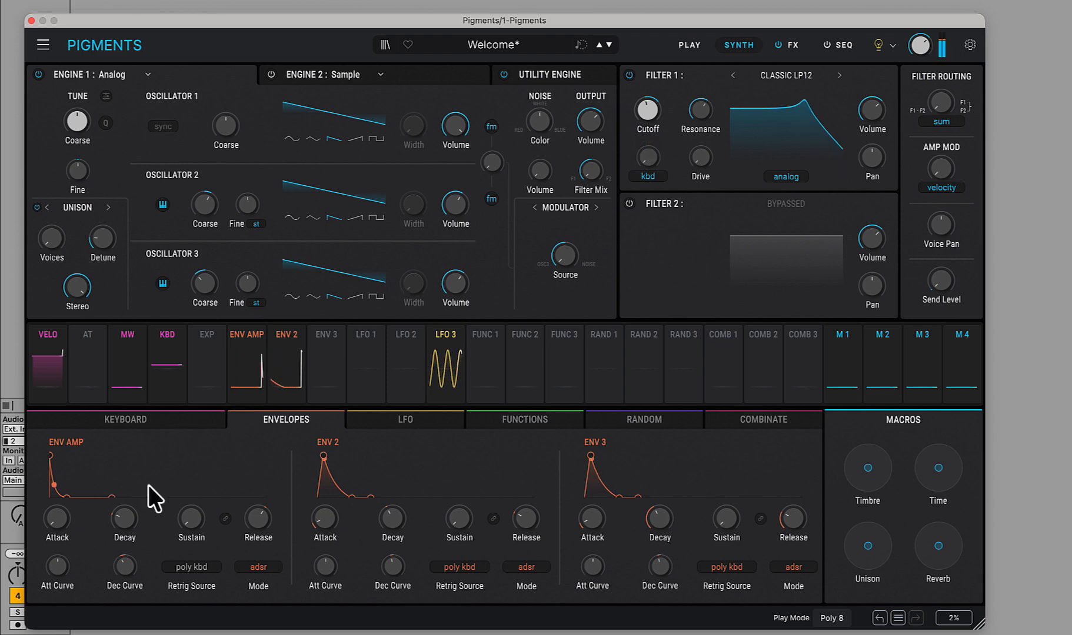
Lengthen the Env Amp decay to about 1 s and stretch Env 2's attack into a long, slow rise.
mouse_move(133, 525)
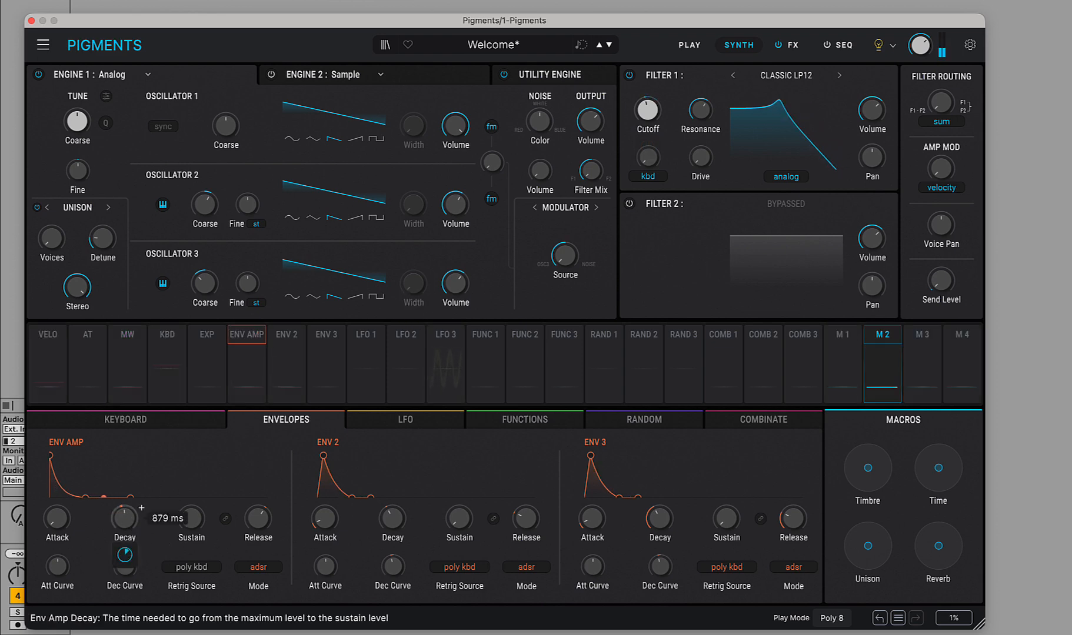
drag(128, 520, 128, 520)
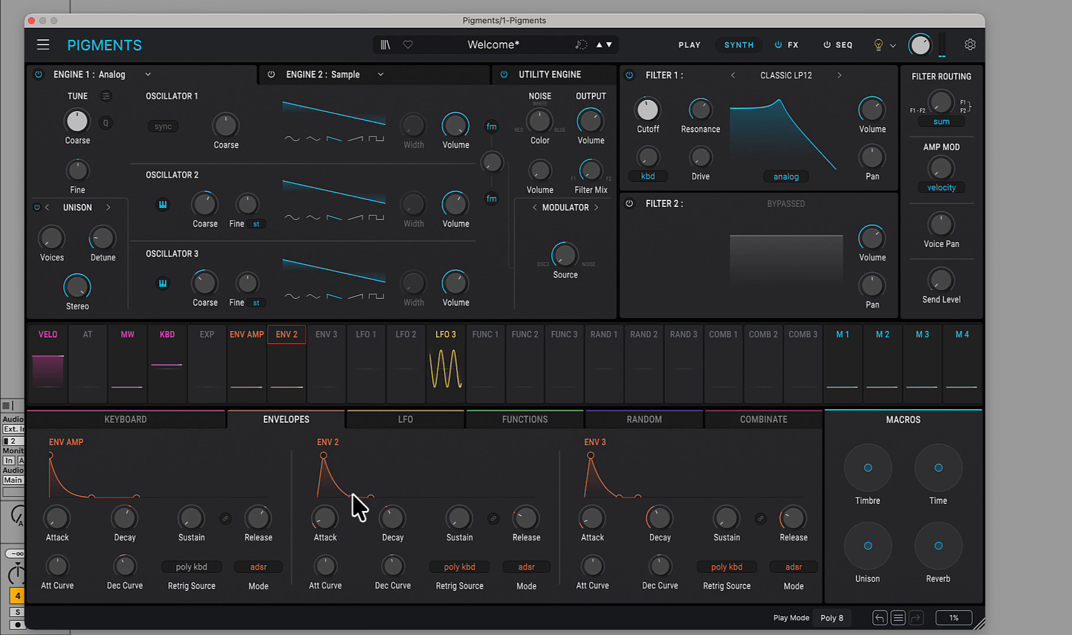
drag(323, 455, 415, 450)
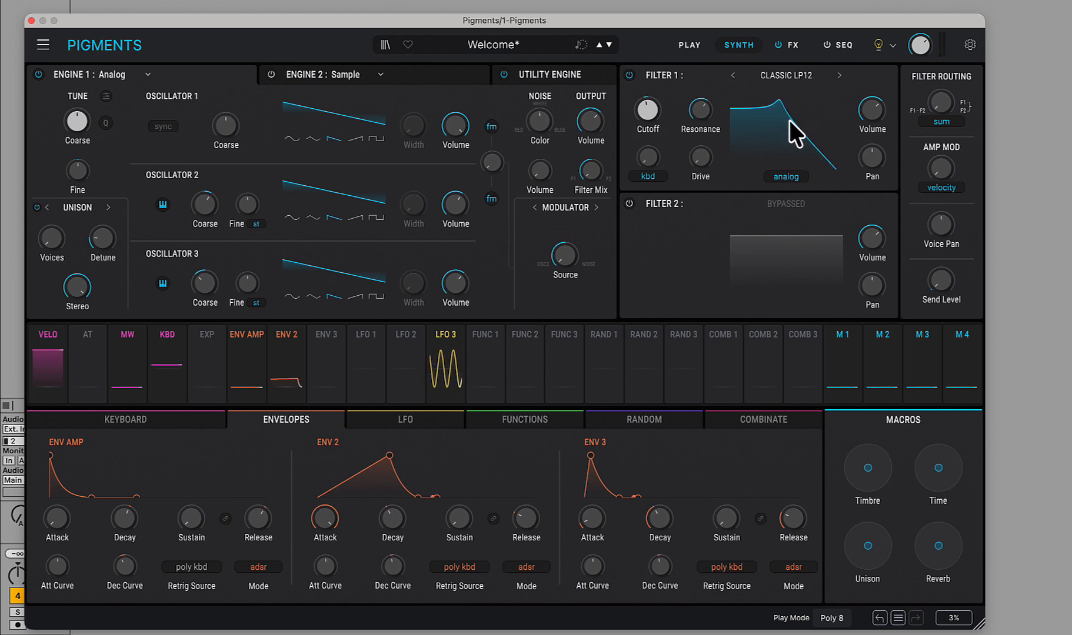
Raise the Env Amp sustain to about halfway and shorten Env 2's attack to a moderate rise.
drag(191, 518, 192, 494)
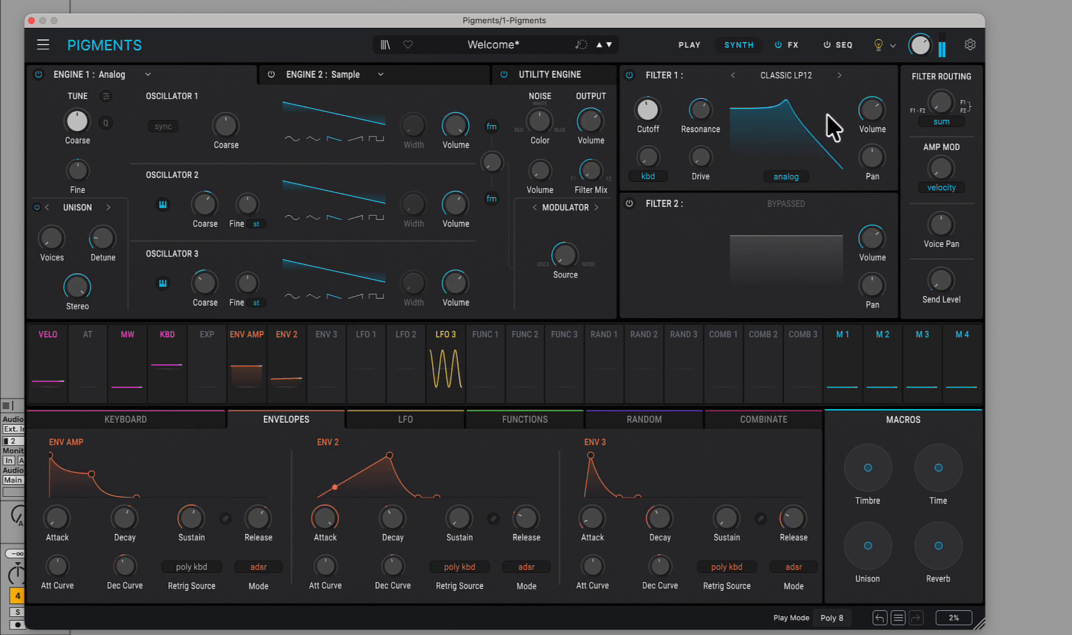
drag(389, 456, 347, 447)
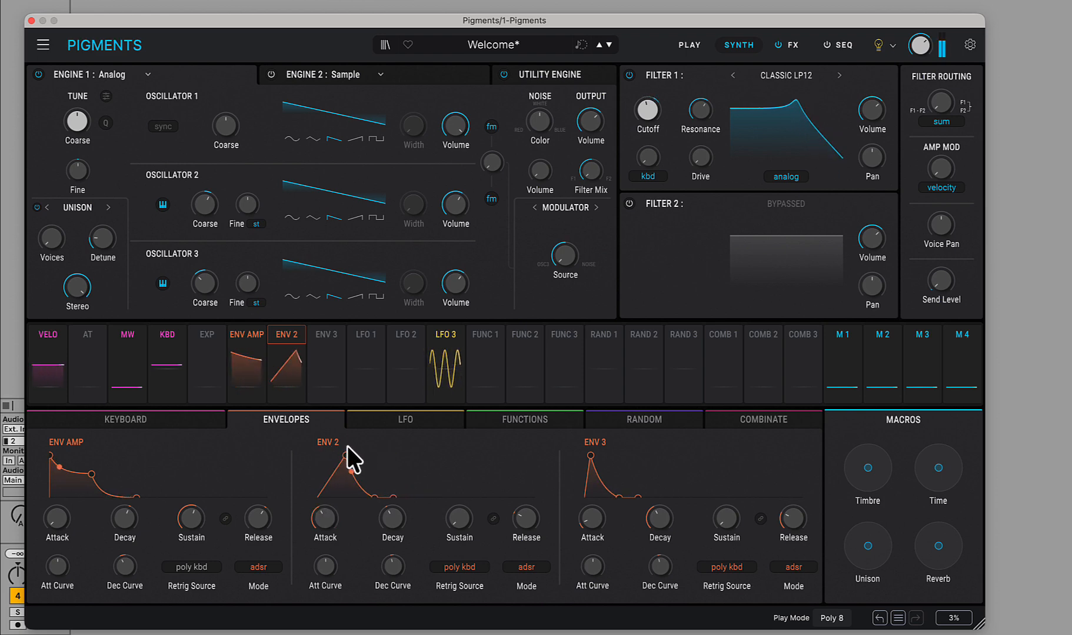
mouse_move(525, 516)
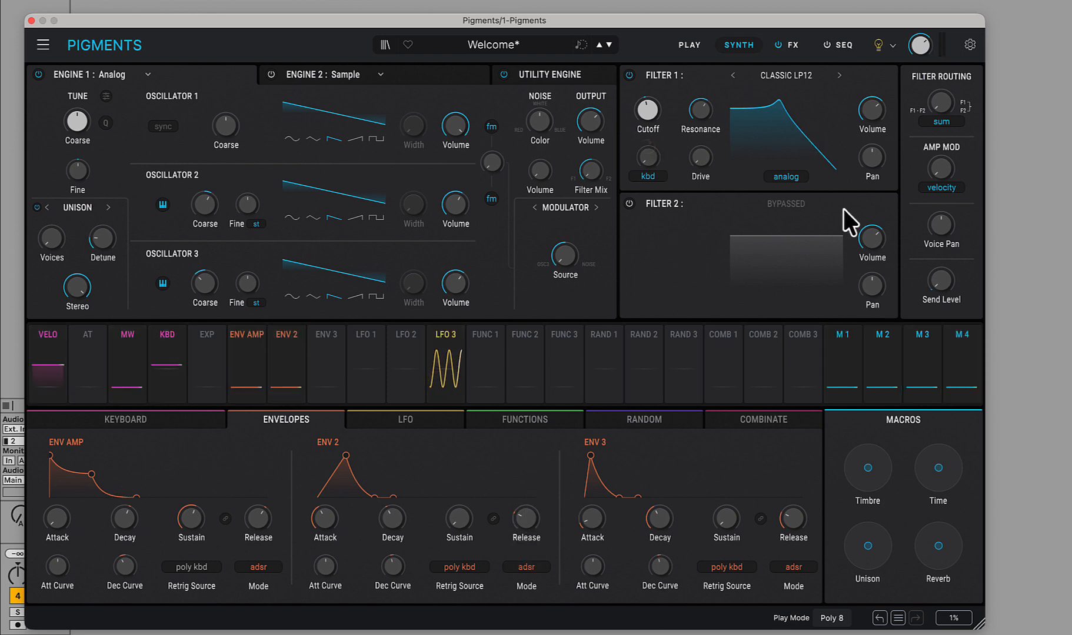
mouse_move(59, 566)
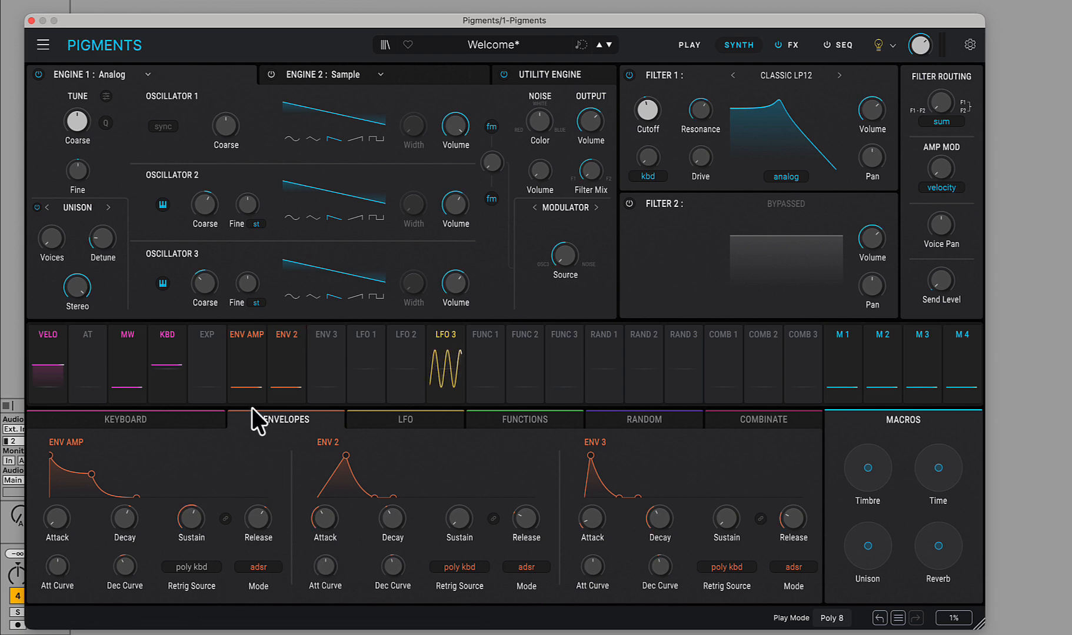
Assign LFO 1 to Filter 1's cutoff and remove the F1 Cutoff routing from Env 2.
mouse_move(304, 400)
click(429, 425)
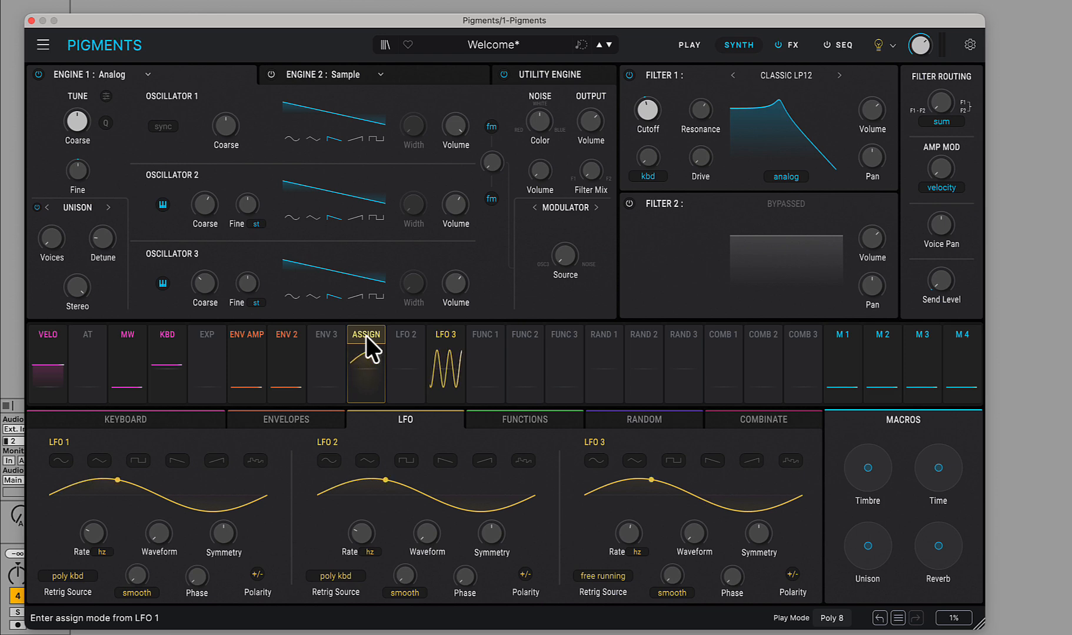
drag(366, 335, 647, 117)
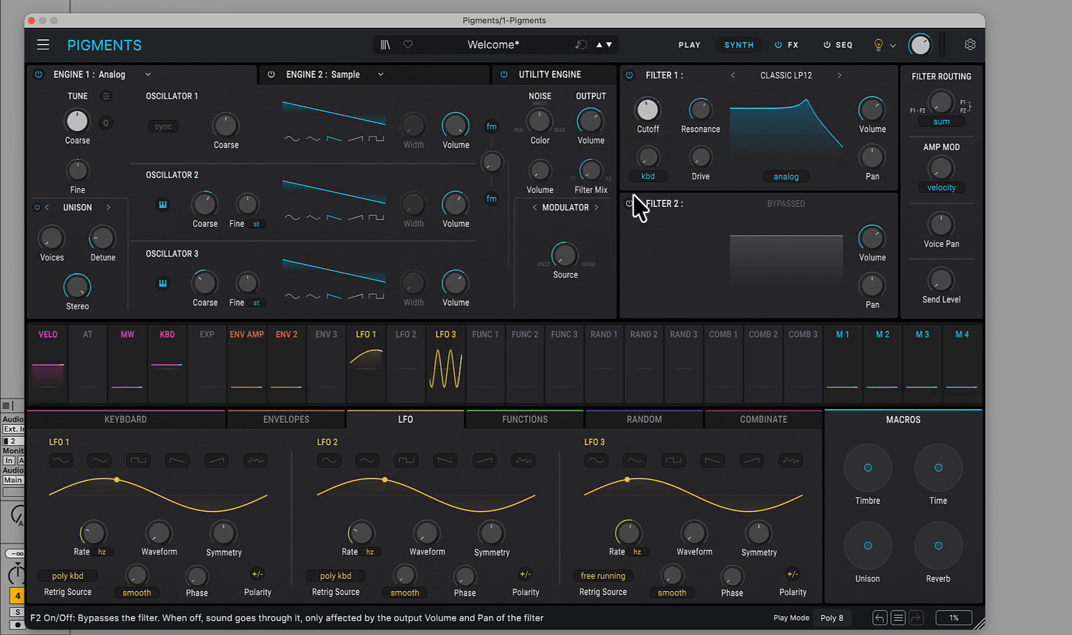
click(293, 340)
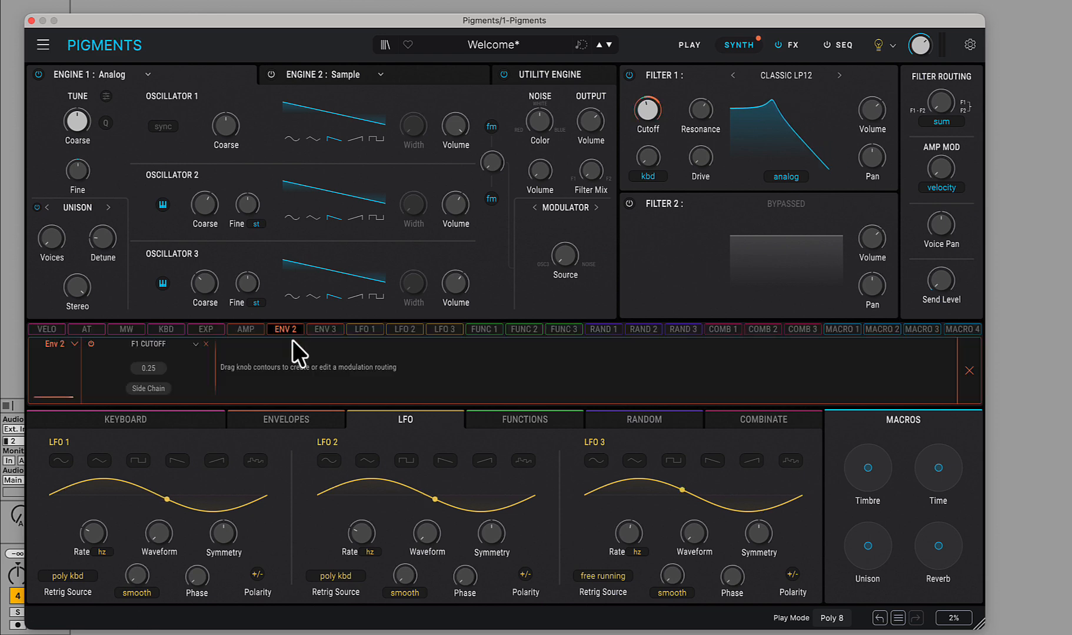
click(207, 343)
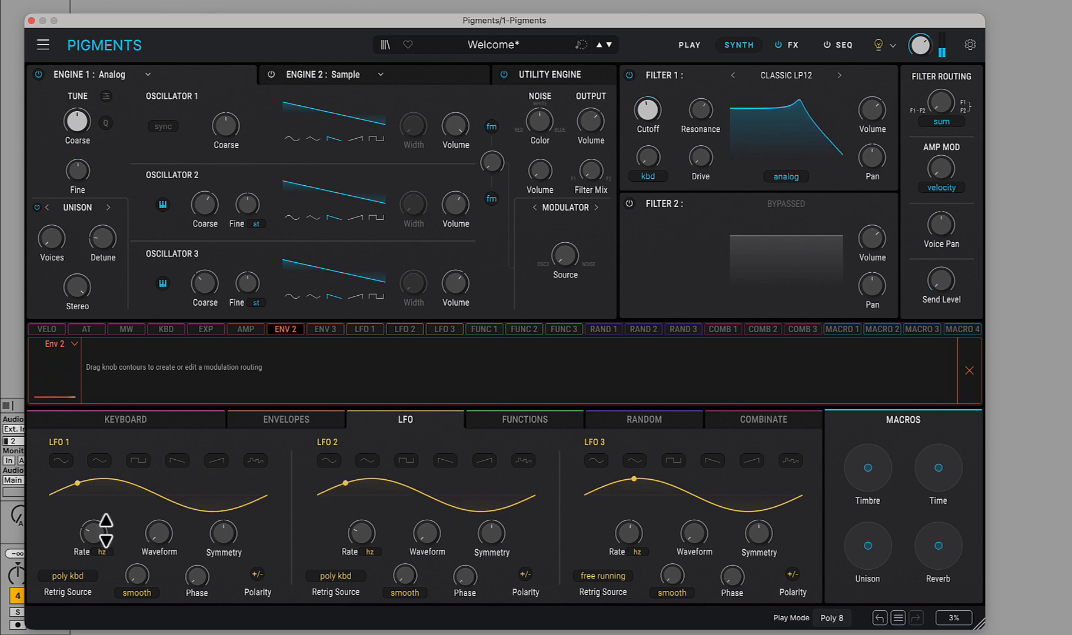
Adjust LFO 1's rate and waveform morph, and try its falling saw and random preset shapes.
mouse_move(94, 533)
mouse_down()
mouse_move(94, 464)
mouse_move(95, 532)
mouse_up()
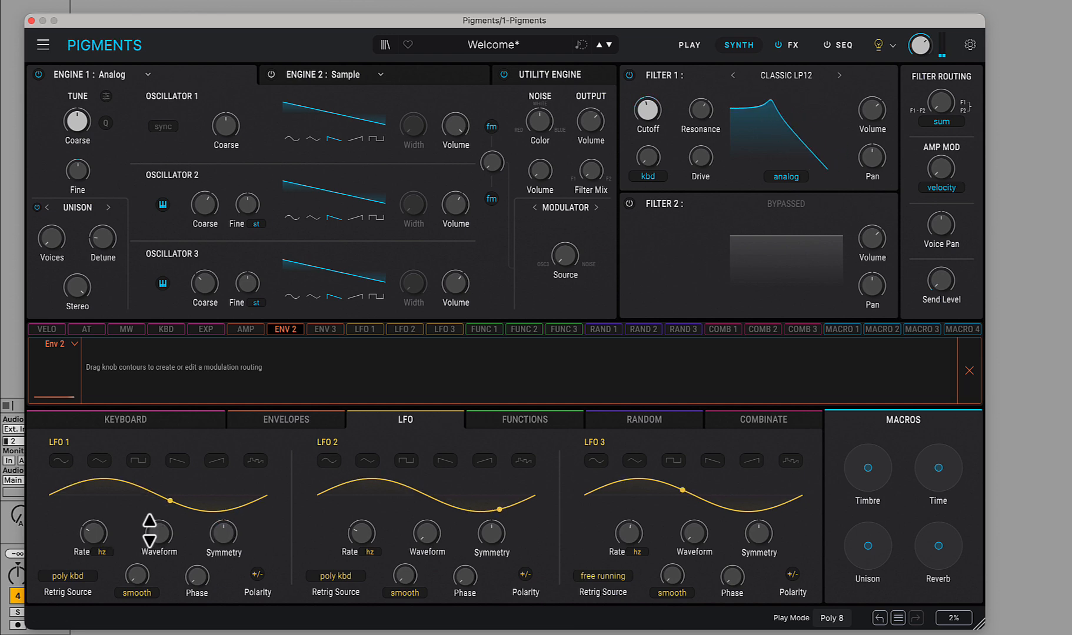
drag(161, 539, 175, 523)
click(179, 462)
click(256, 462)
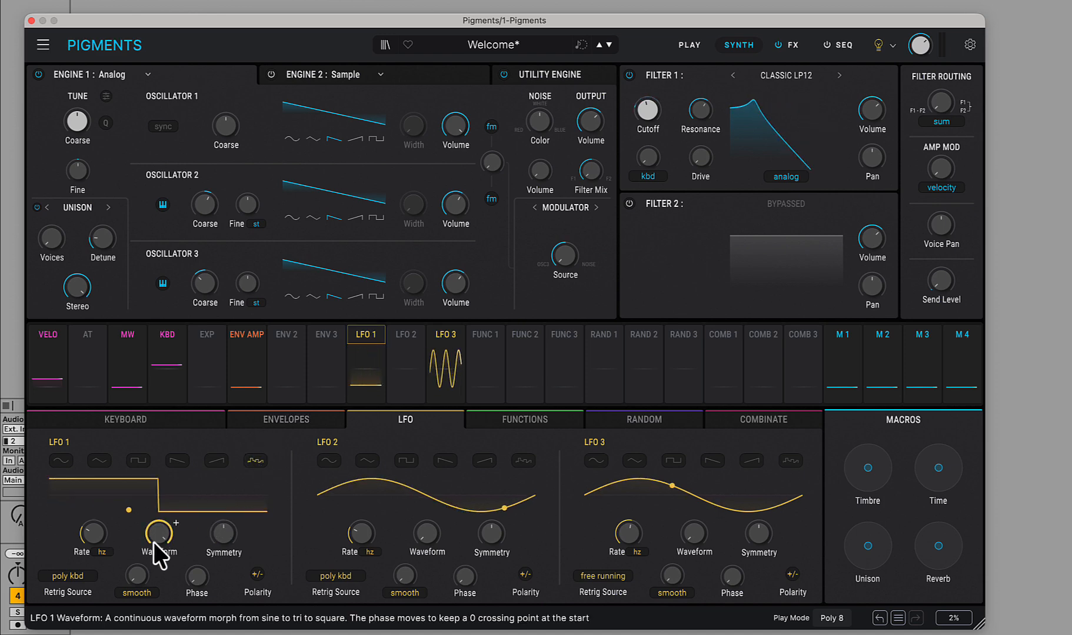
Switch LFO 1 back to a sine wave and open Function 3 in the function editor.
drag(175, 523, 176, 523)
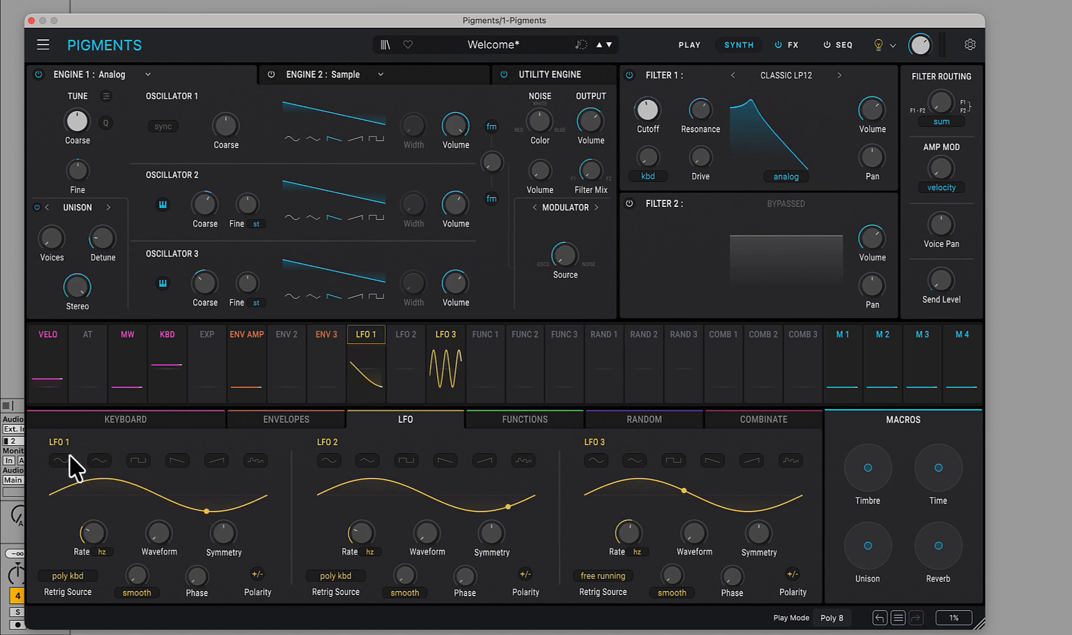
click(492, 336)
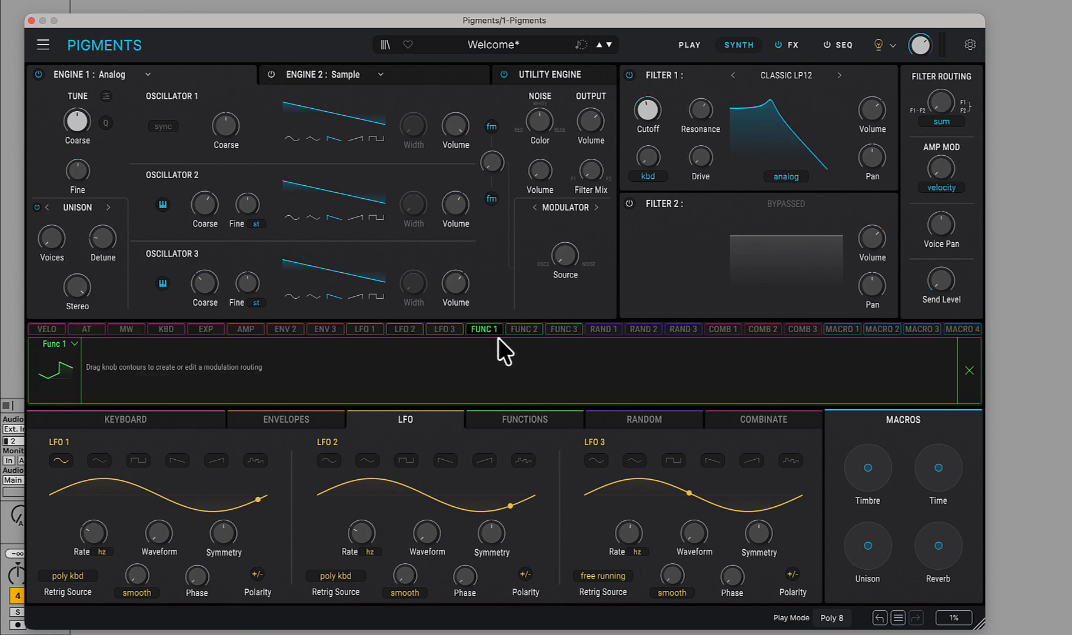
click(511, 421)
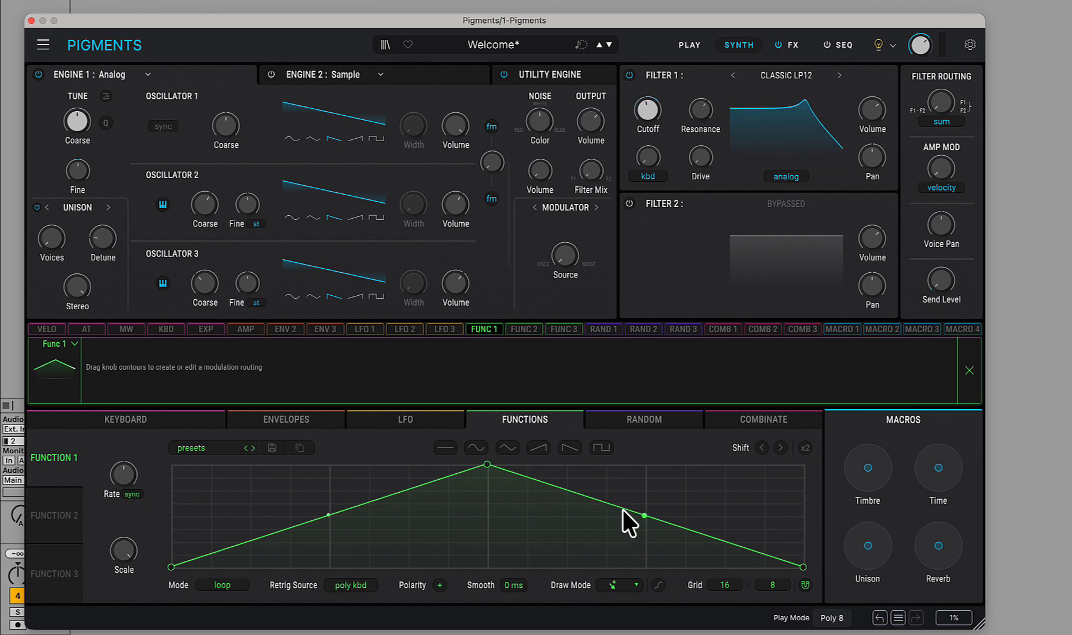
click(67, 510)
click(50, 576)
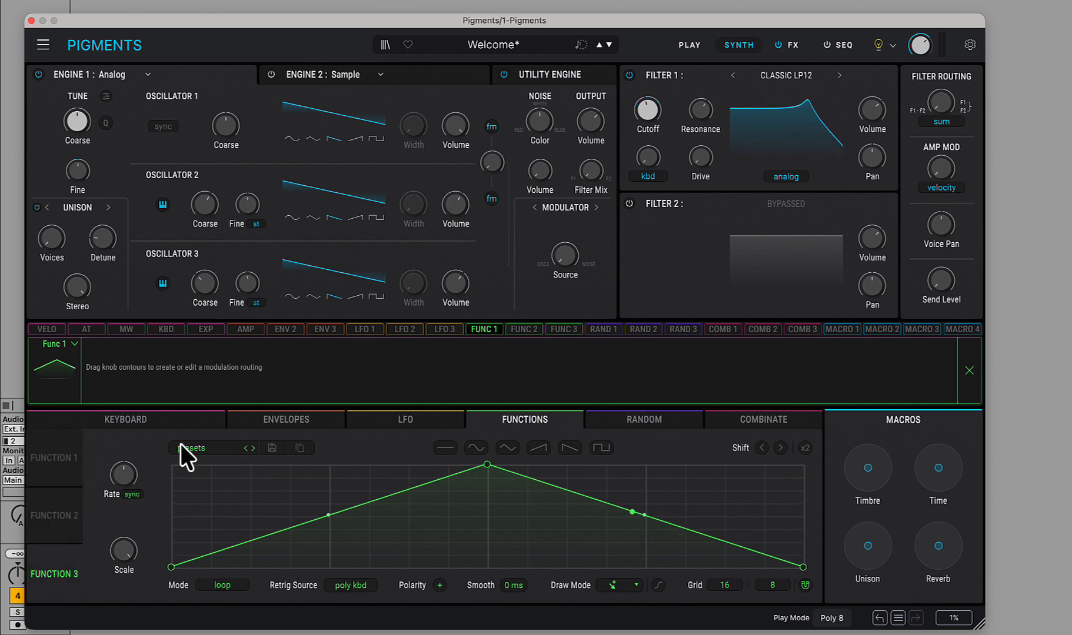
Curve Function 3's rise and fall, and add two points to the falling side forming a dip and a second, slightly lower peak.
drag(330, 516, 330, 559)
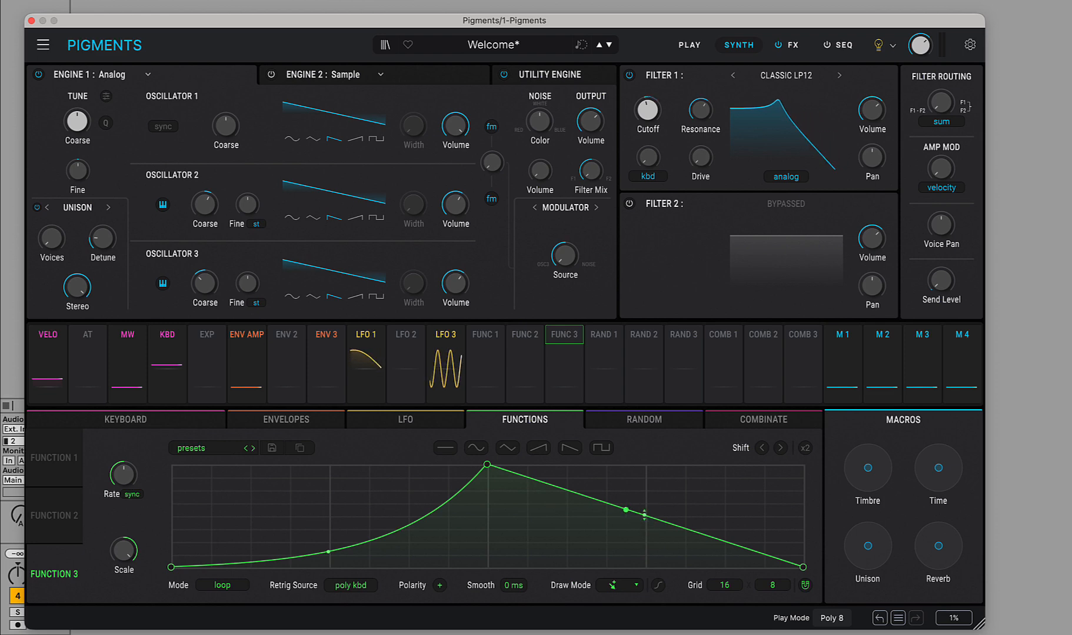
drag(645, 515, 641, 497)
double_click(567, 476)
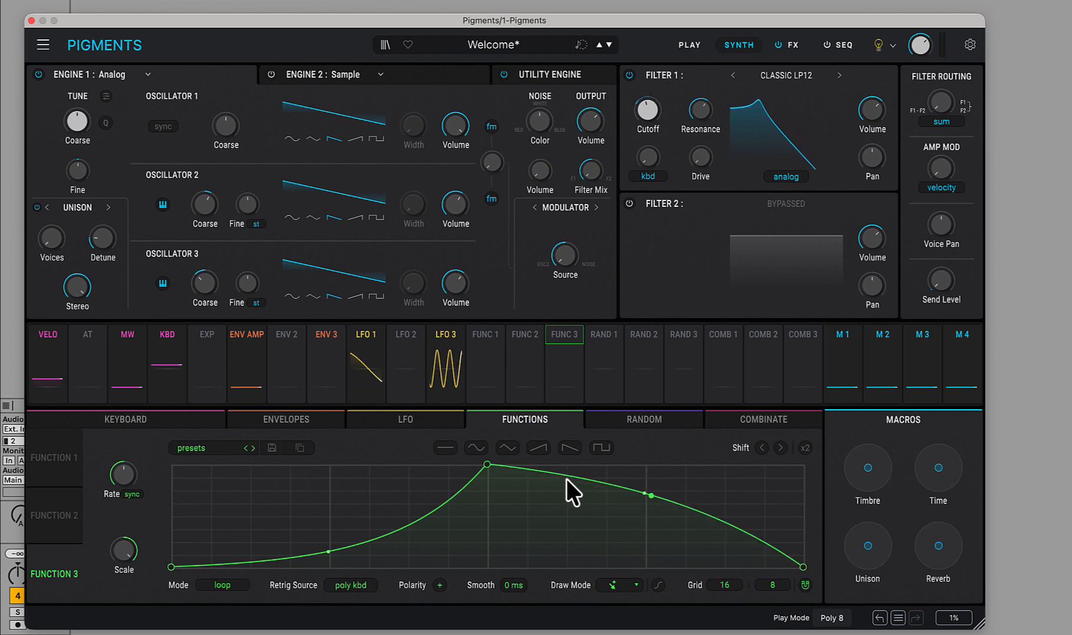
drag(566, 477, 540, 529)
double_click(710, 550)
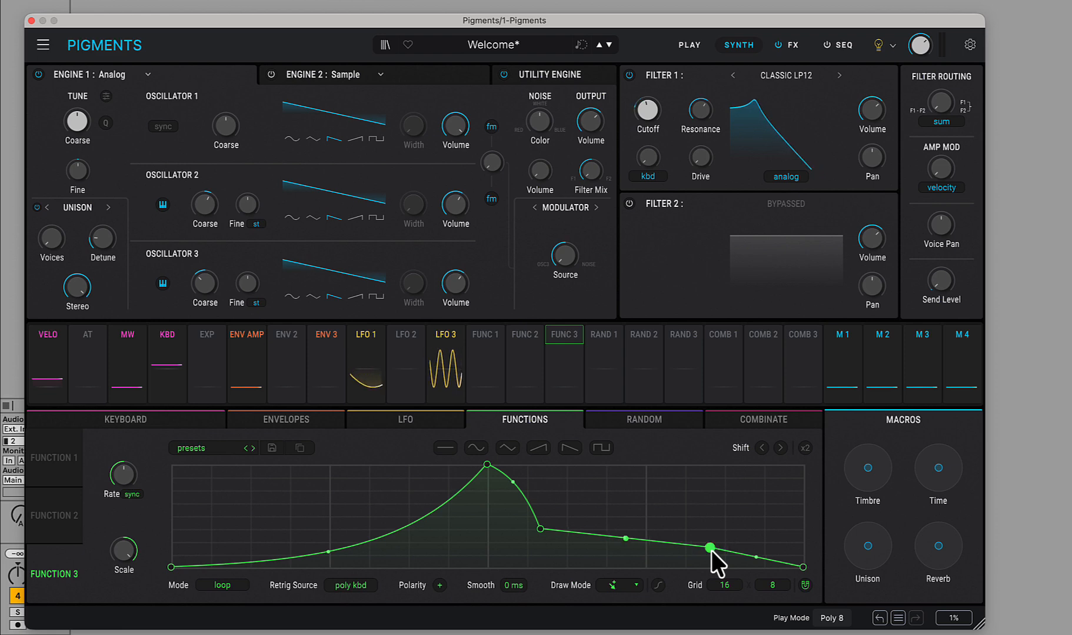
drag(711, 551, 696, 479)
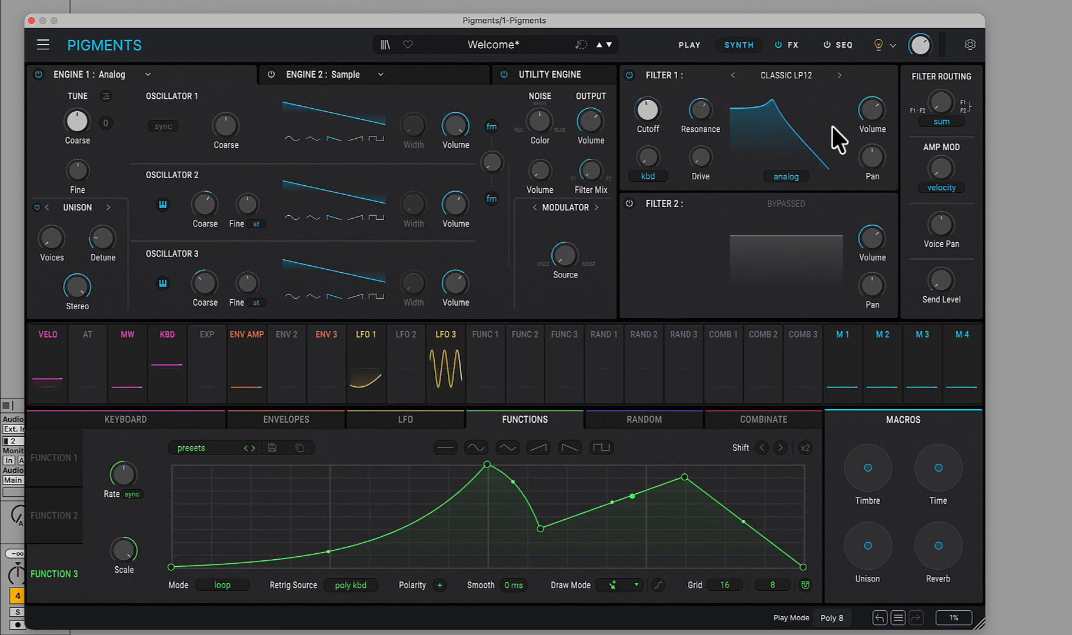
Examine the effects view, including the Aux bus delay and reverb and the effect types available for the first FX A slot.
click(802, 46)
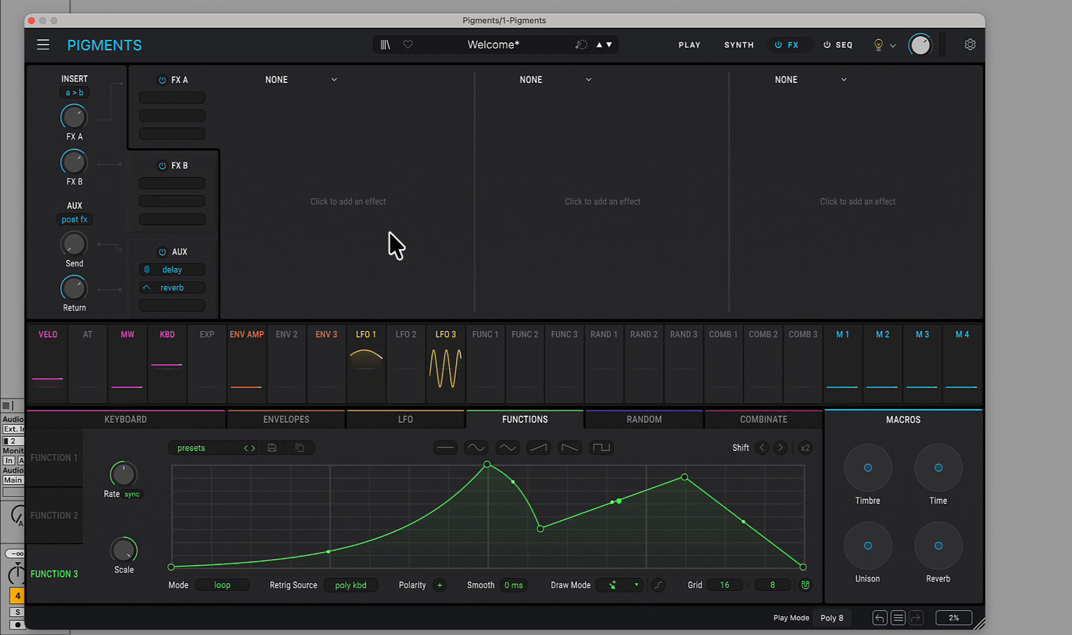
click(194, 248)
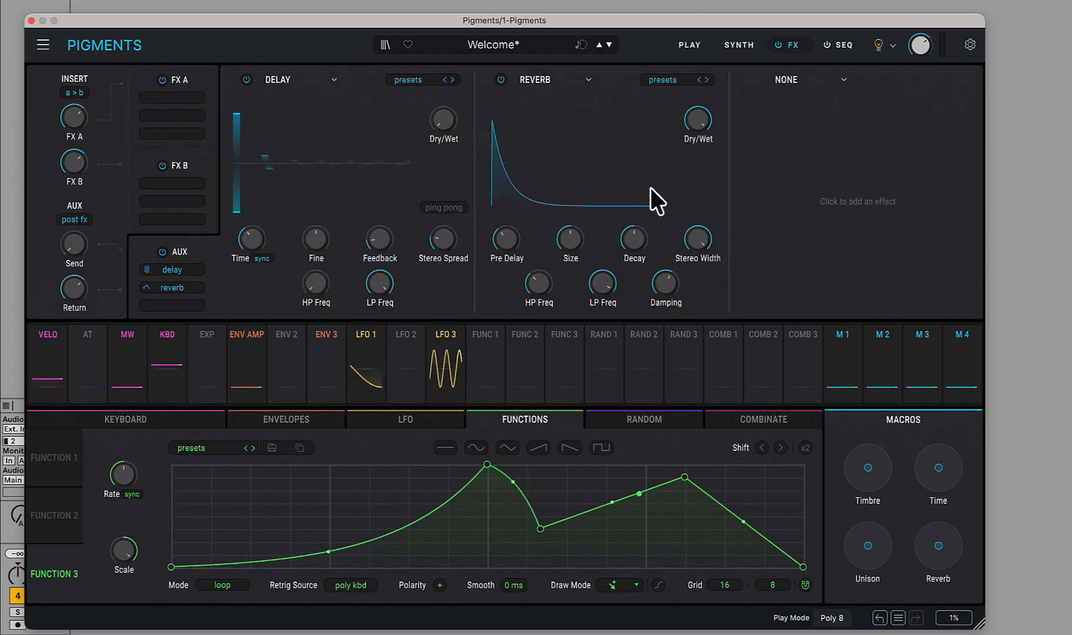
click(201, 85)
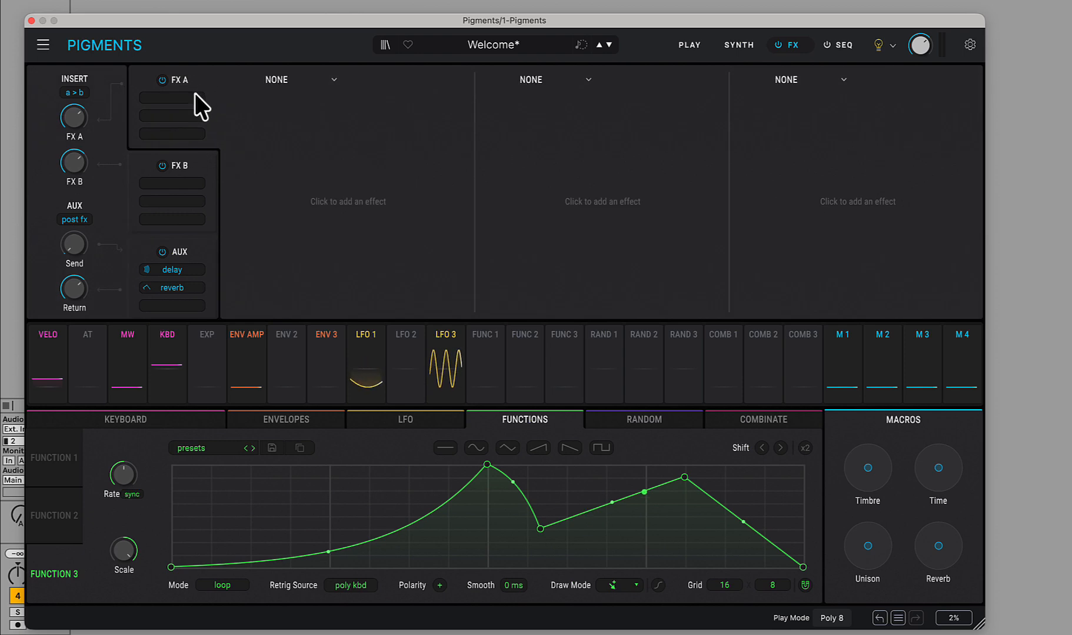
click(333, 81)
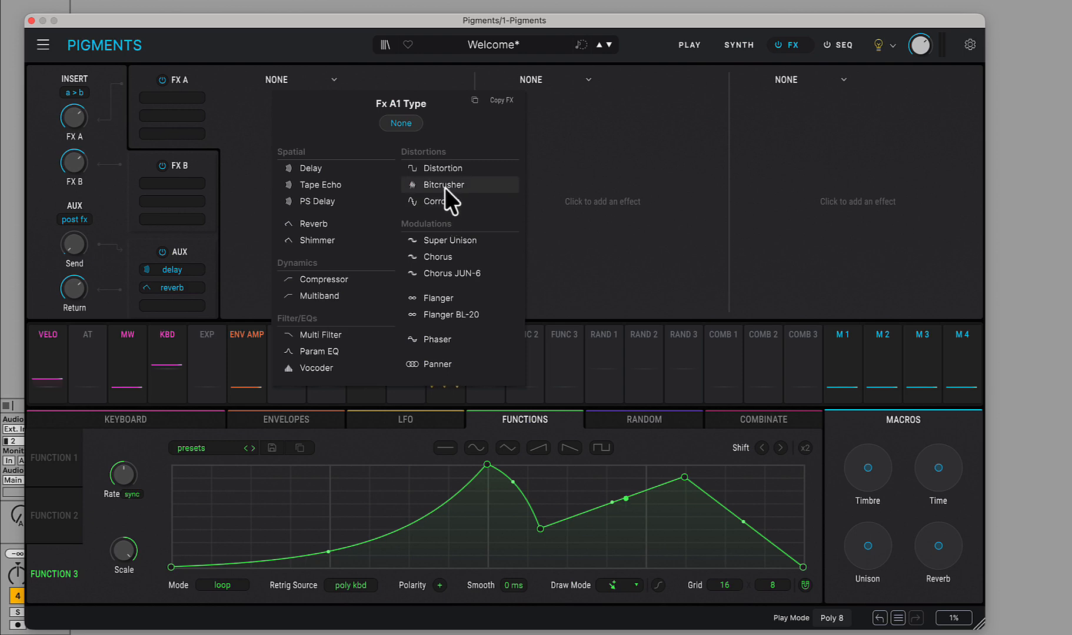
Open the sequencer view to examine its tracks and playback settings.
click(839, 44)
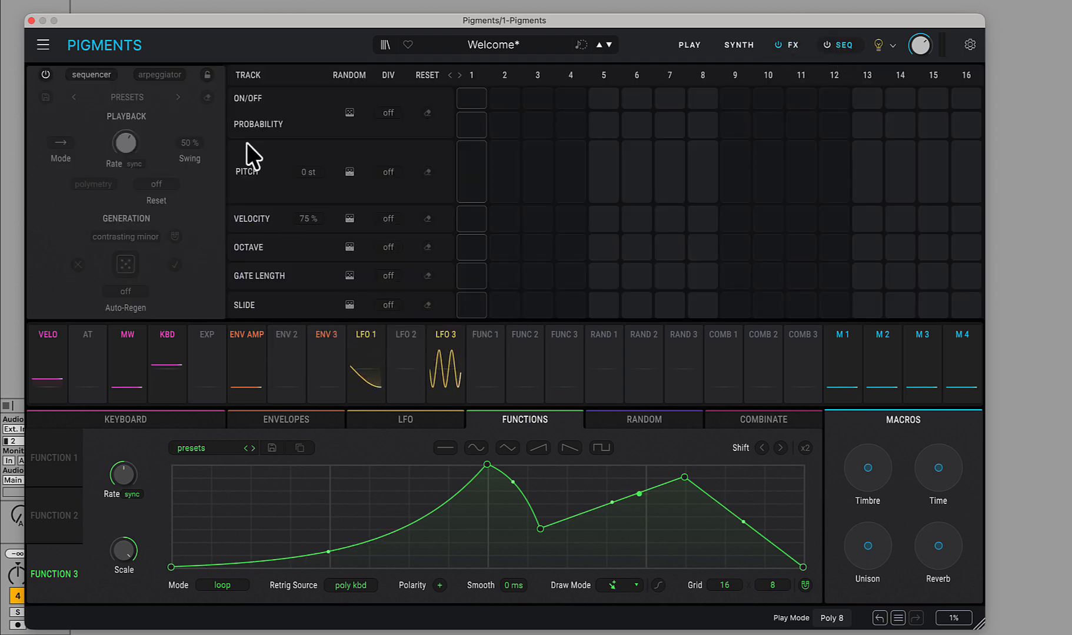